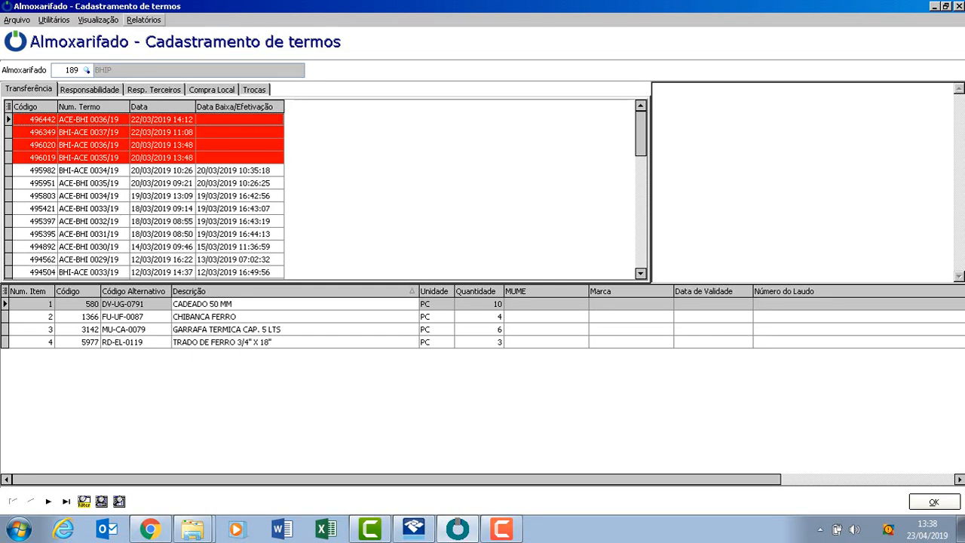
# Open the Rastreamento de item report.
pyautogui.click(143, 19)
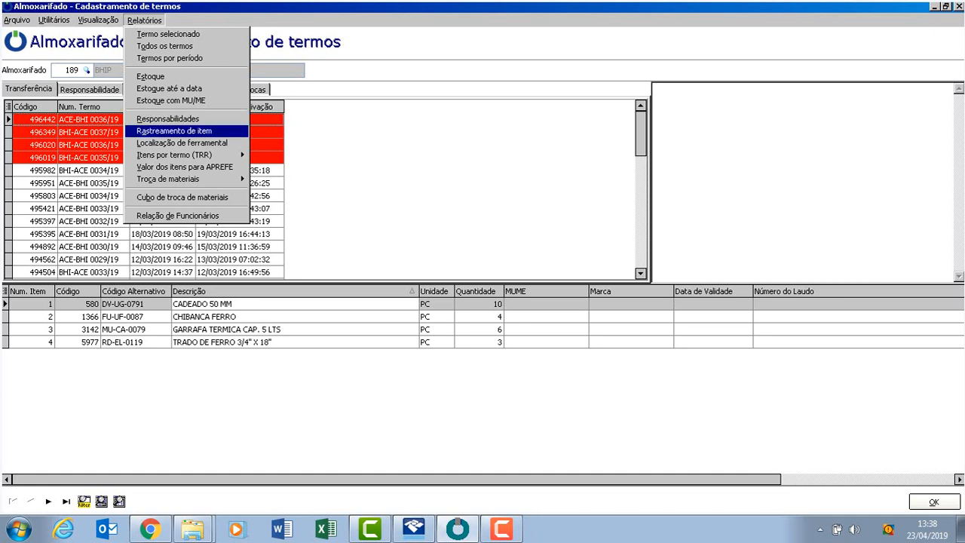
pyautogui.press('Down')
pyautogui.press('Up')
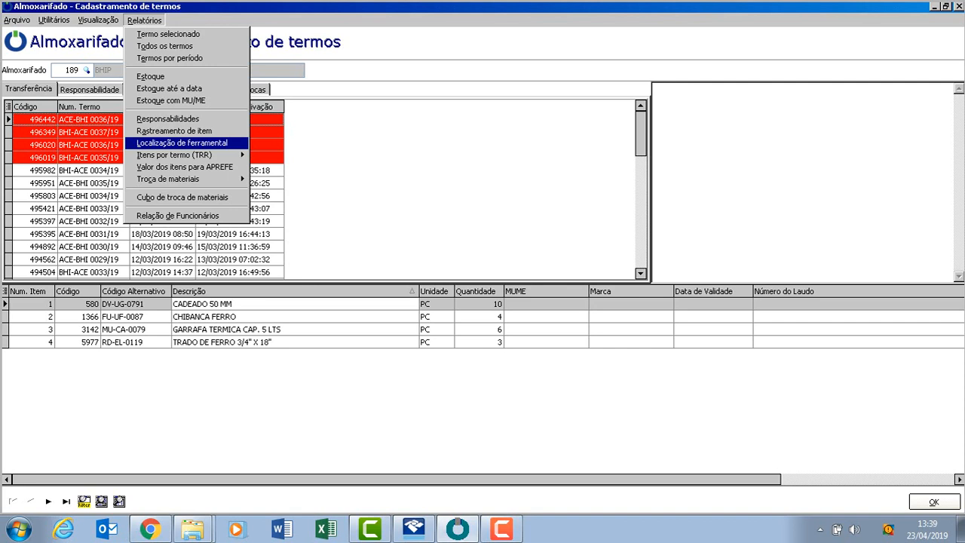
pyautogui.press('Up')
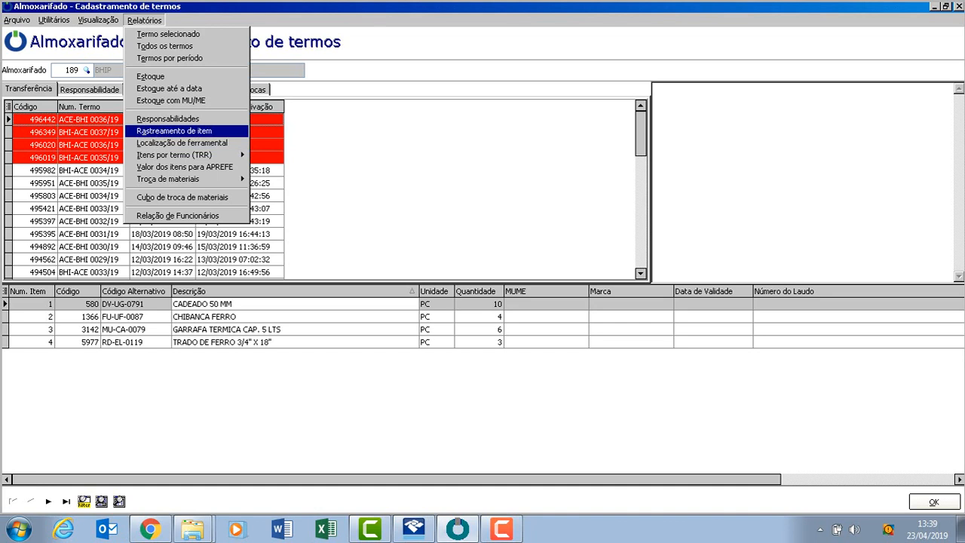
pyautogui.press('Return')
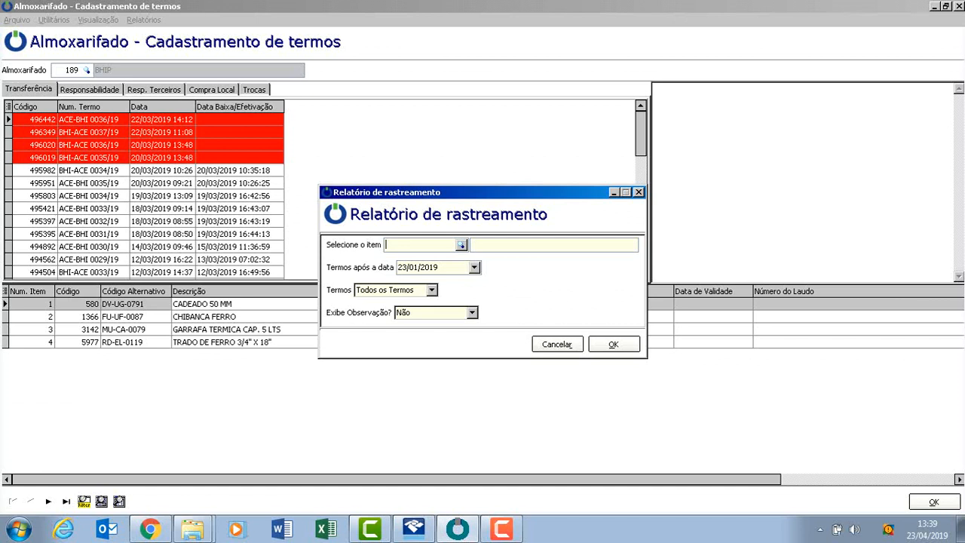
# Select item 8498 for the tracking report and check the rest of its description.
pyautogui.write('%')
pyautogui.press('BackSpace')
pyautogui.write('8498')
pyautogui.press('Tab')
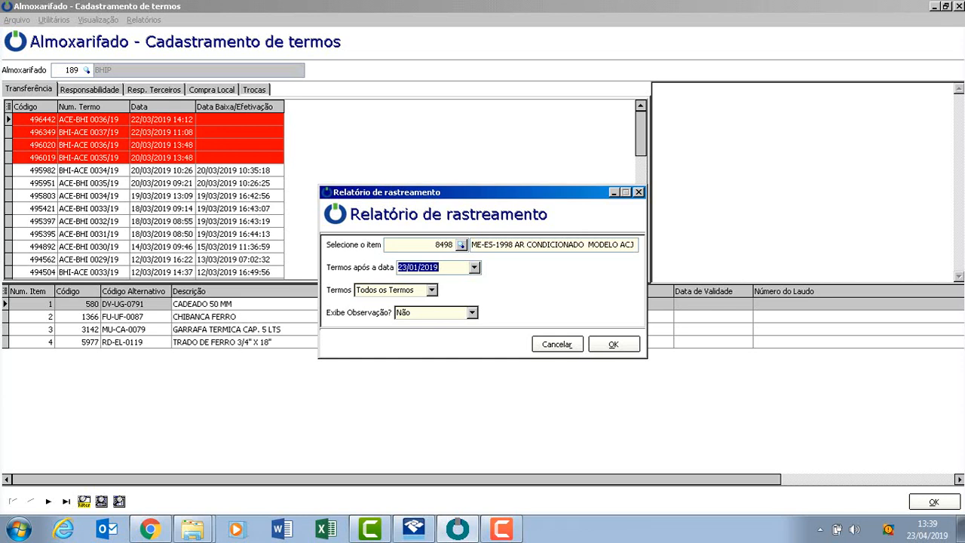
pyautogui.moveTo(526, 245); pyautogui.dragTo(647, 245)
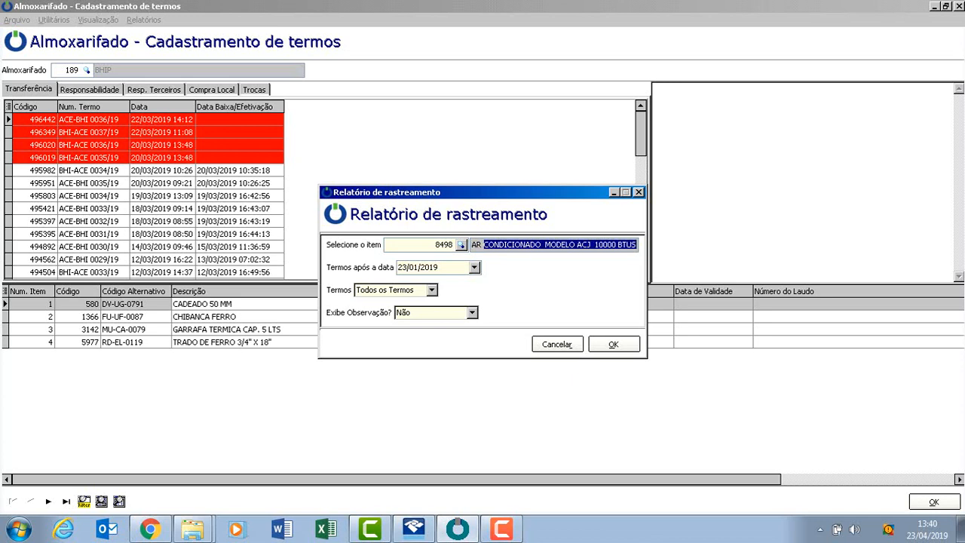
# Set the report to cover terms after 23/01/2000, keeping Todos os Termos as the term type.
pyautogui.click(440, 268)
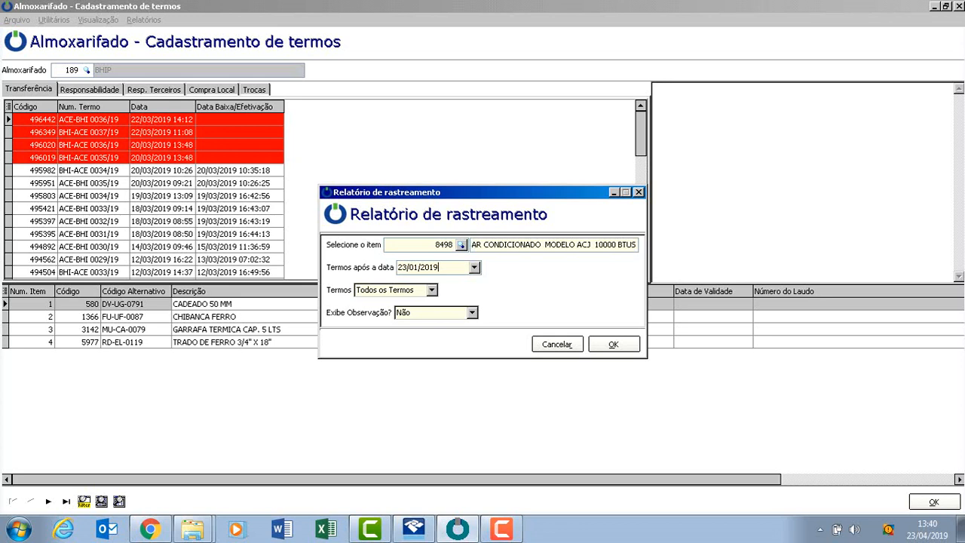
pyautogui.press('BackSpace')
pyautogui.press('BackSpace')
pyautogui.write('00')
pyautogui.click(432, 290)
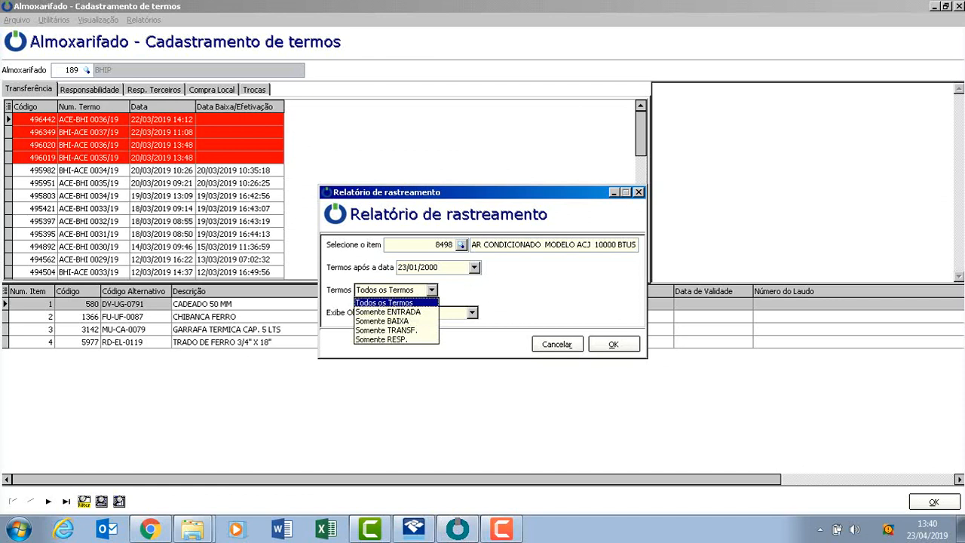
pyautogui.press('Escape')
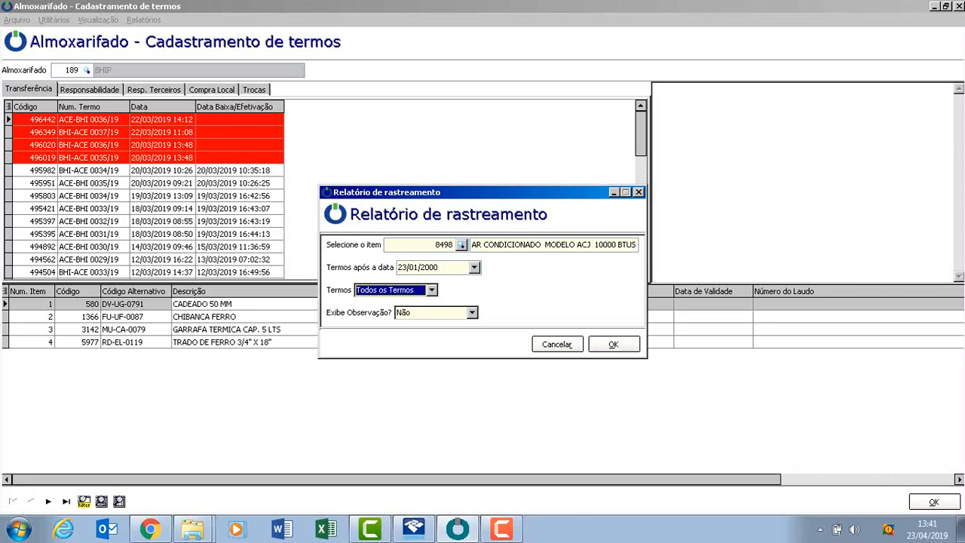
# Set Exibe Observação to Sim and generate the tracking report.
pyautogui.click(472, 312)
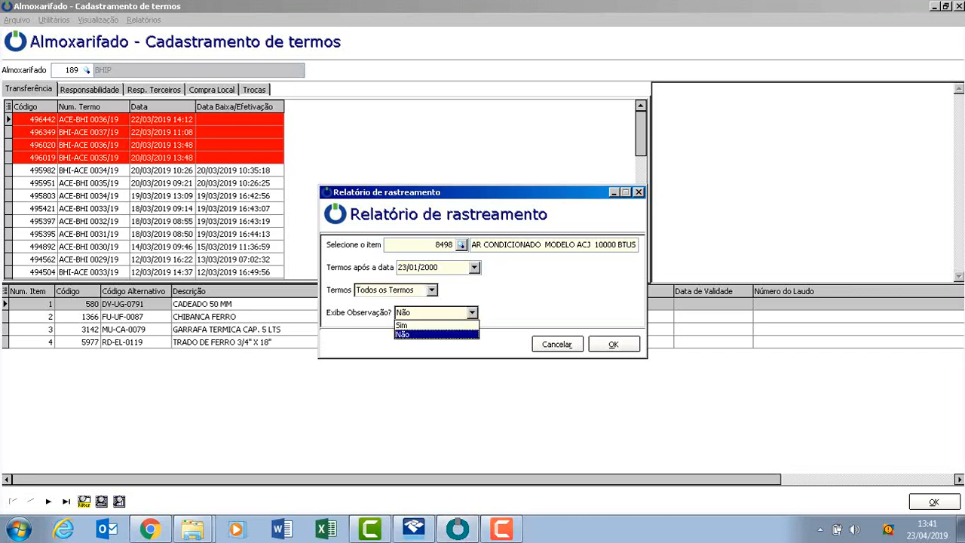
pyautogui.click(423, 325)
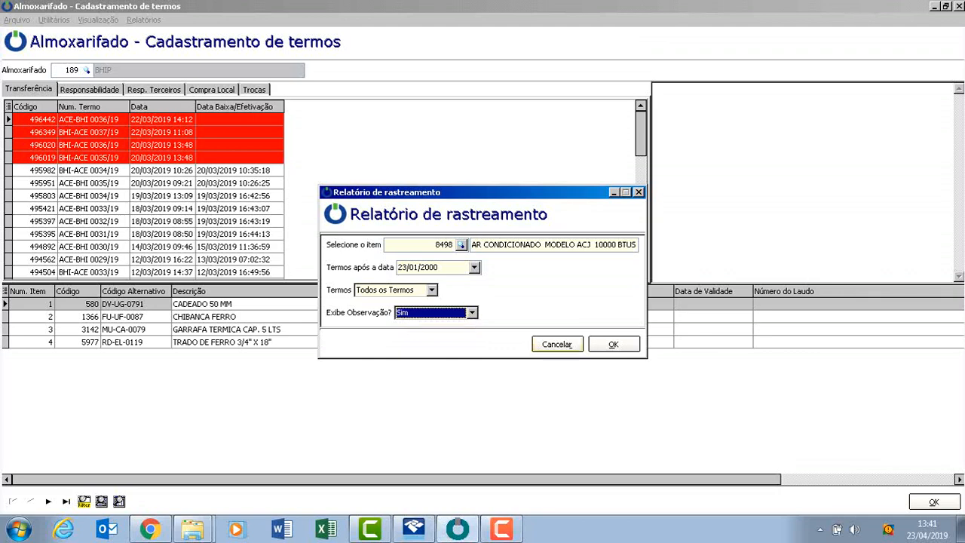
pyautogui.press('Return')
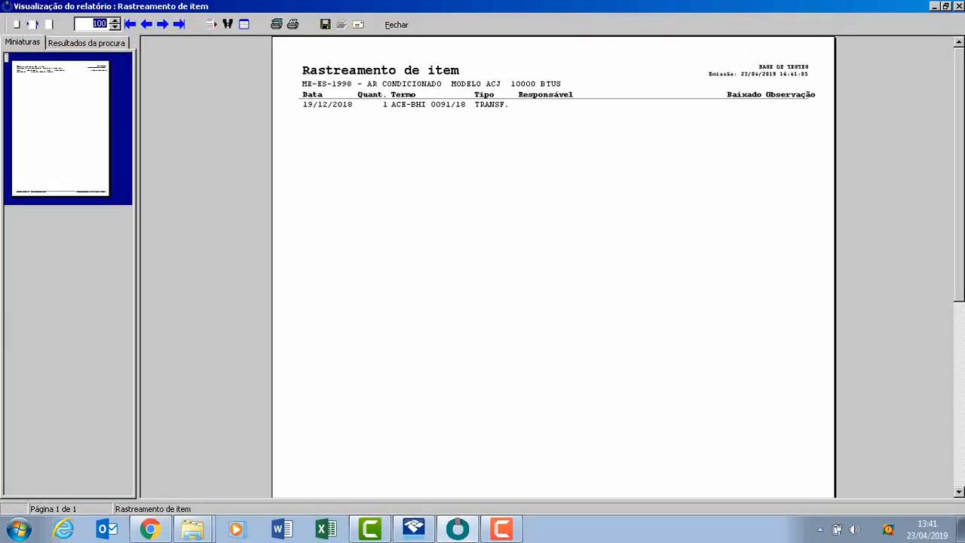
# Enlarge the report preview to 140% to read the item's movements, and close the report.
pyautogui.write('130')
pyautogui.press('Return')
pyautogui.press('Up')
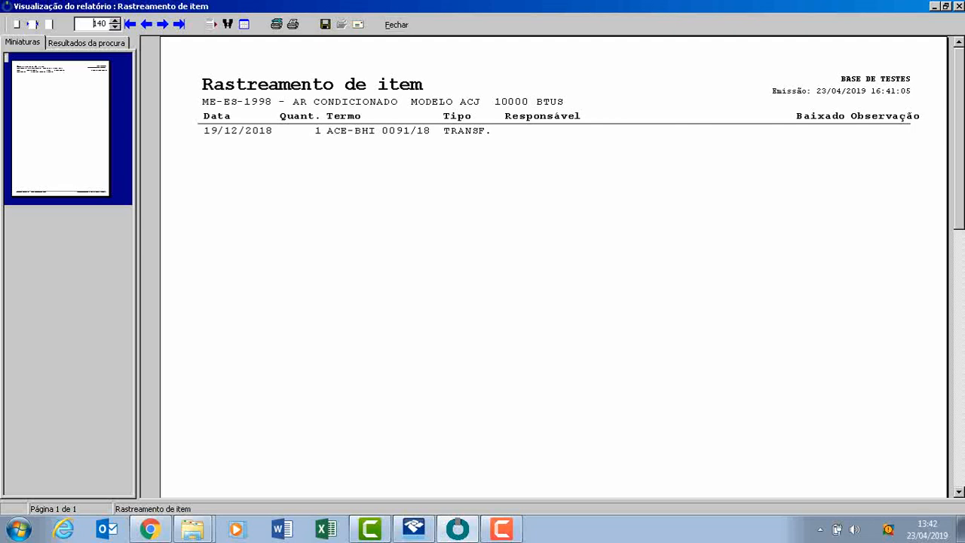
pyautogui.click(397, 24)
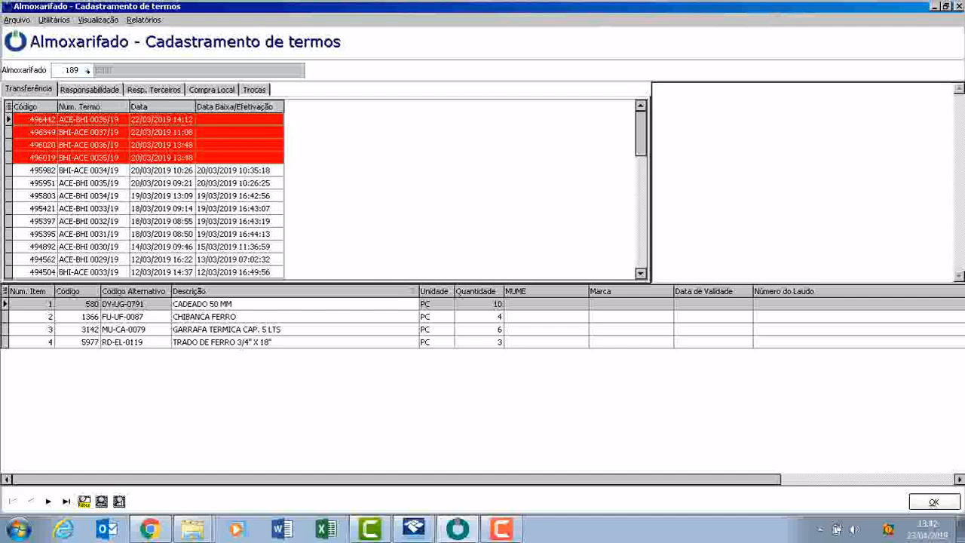
# Start a filter on the Transferência terms by Num. Termo, using a partial match at any position.
pyautogui.click(89, 90)
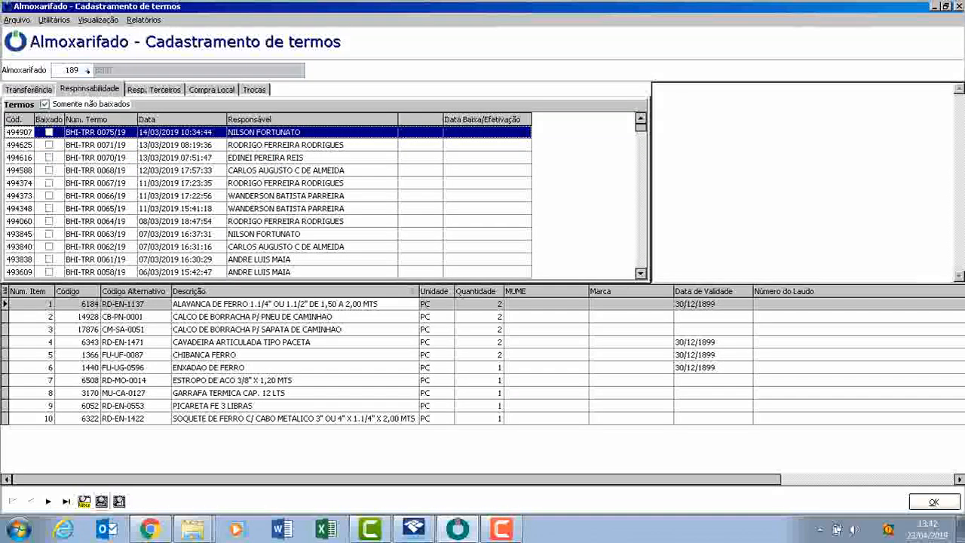
pyautogui.click(29, 89)
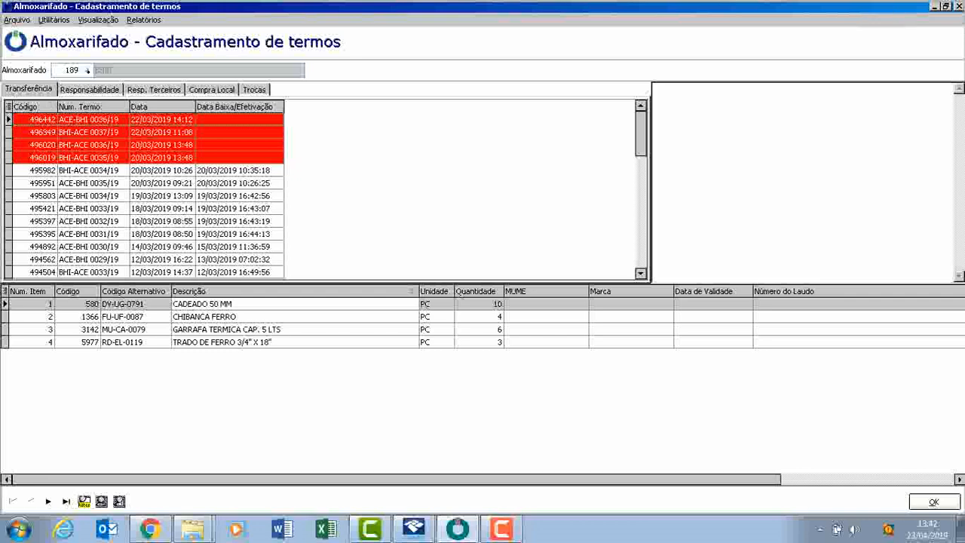
pyautogui.click(84, 501)
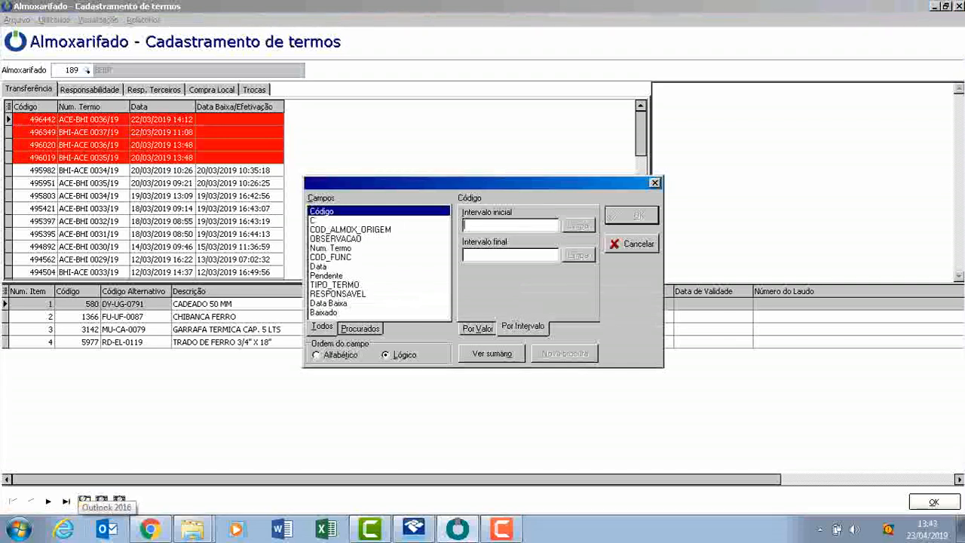
pyautogui.press('Down')
pyautogui.press('Down')
pyautogui.press('Down')
pyautogui.press('Down')
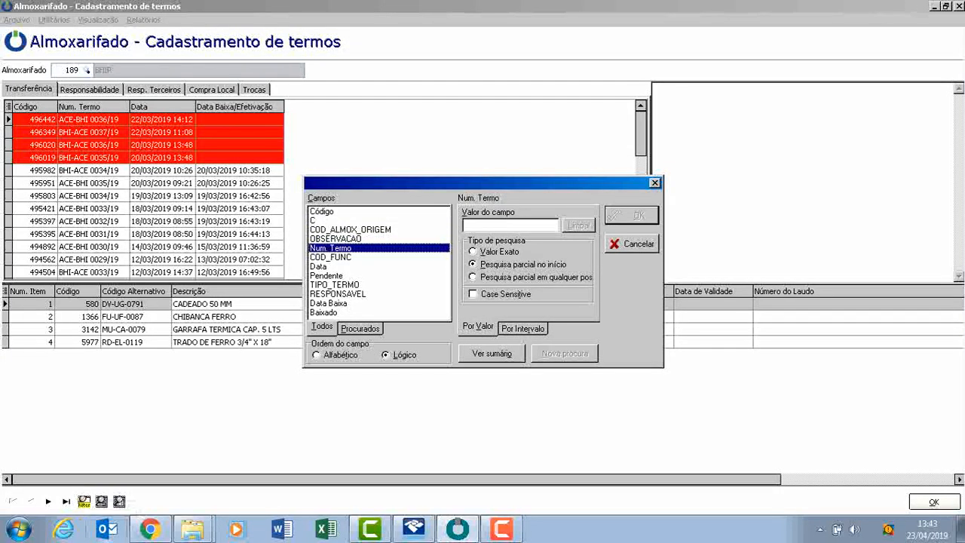
pyautogui.press('Down')
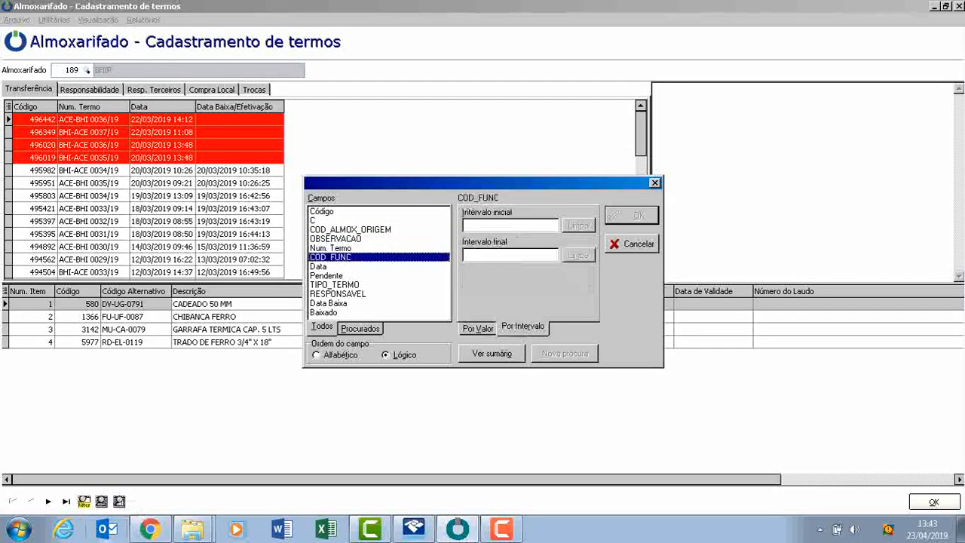
pyautogui.press('Up')
pyautogui.press('Up')
pyautogui.press('Down')
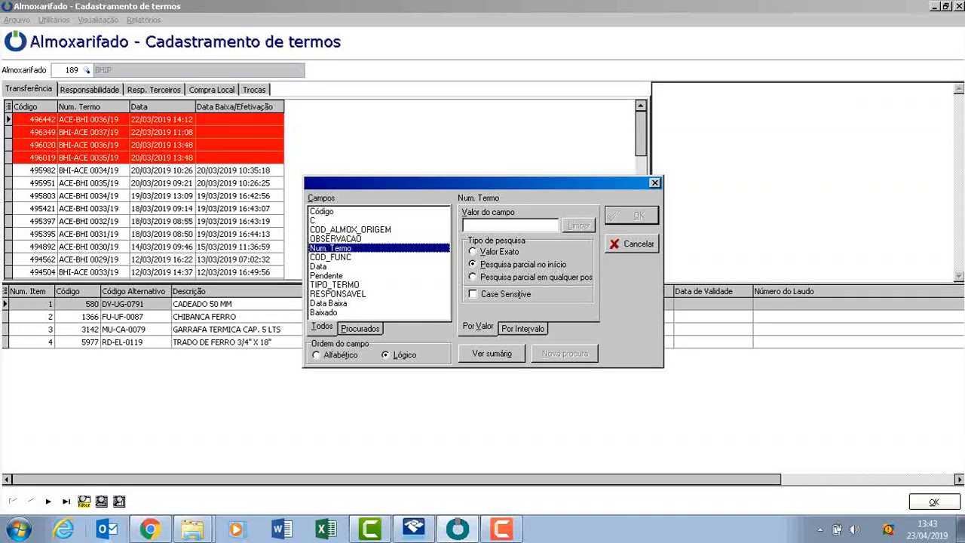
pyautogui.press('Tab')
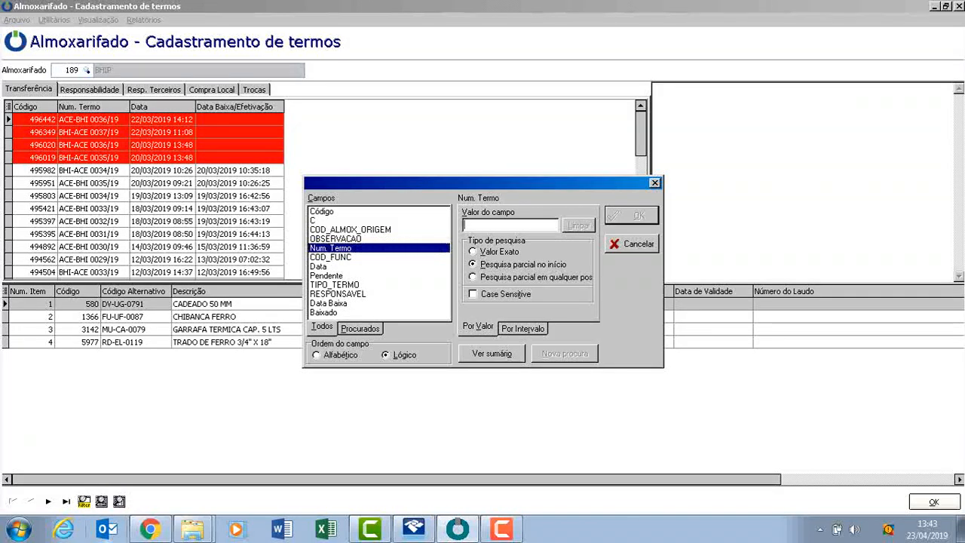
pyautogui.click(473, 277)
pyautogui.click(509, 225)
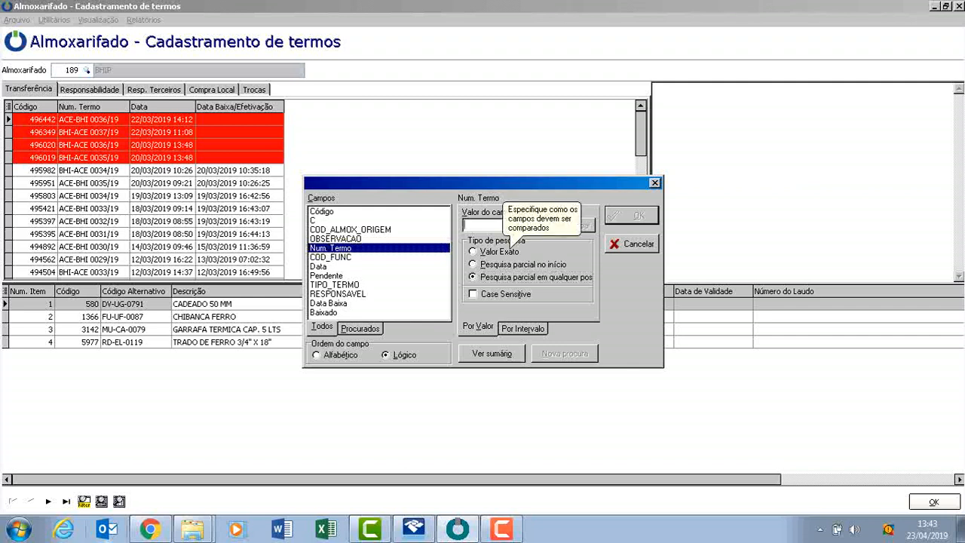
# Filter the transfer terms by the term number ACE-BHI 0091/18.
pyautogui.write('ACE0')
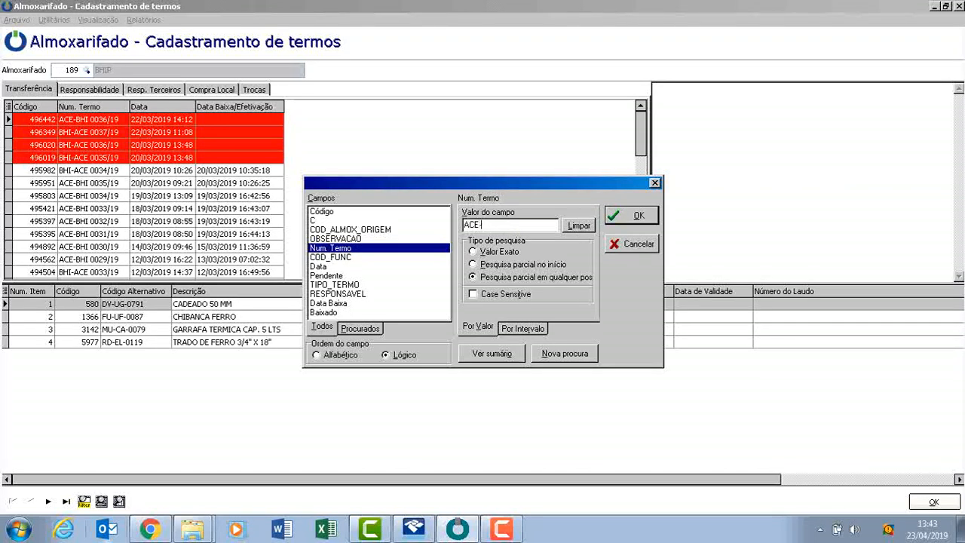
pyautogui.press('BackSpace')
pyautogui.write('-BHI 0091')
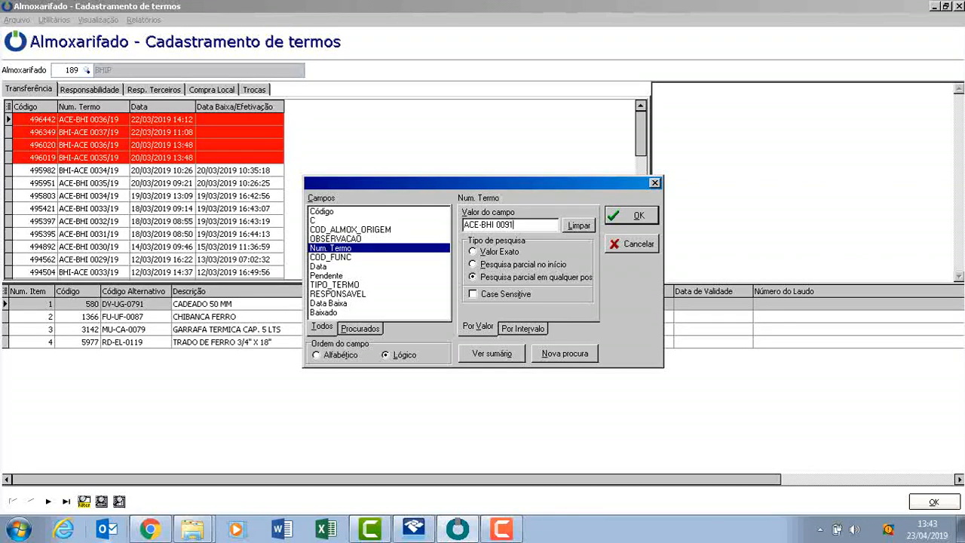
pyautogui.write('/18')
pyautogui.press('Return')
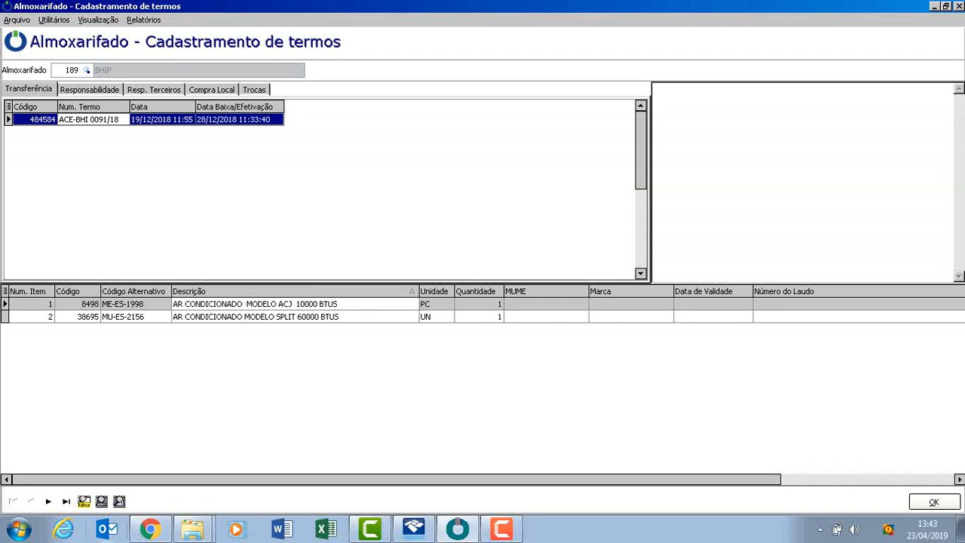
# Try to open the Termo selecionado report for transfer term ACE-BHI 0091/18.
pyautogui.click(144, 20)
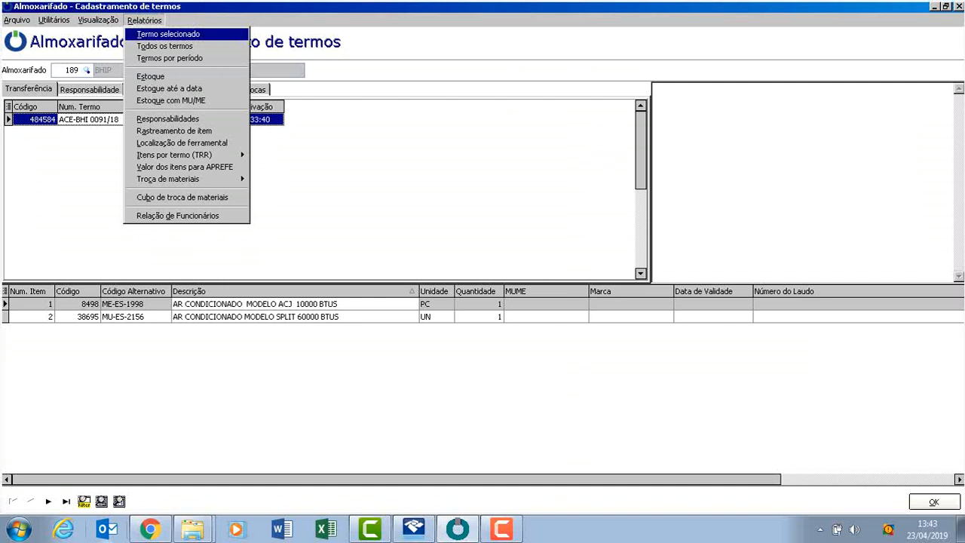
pyautogui.click(168, 34)
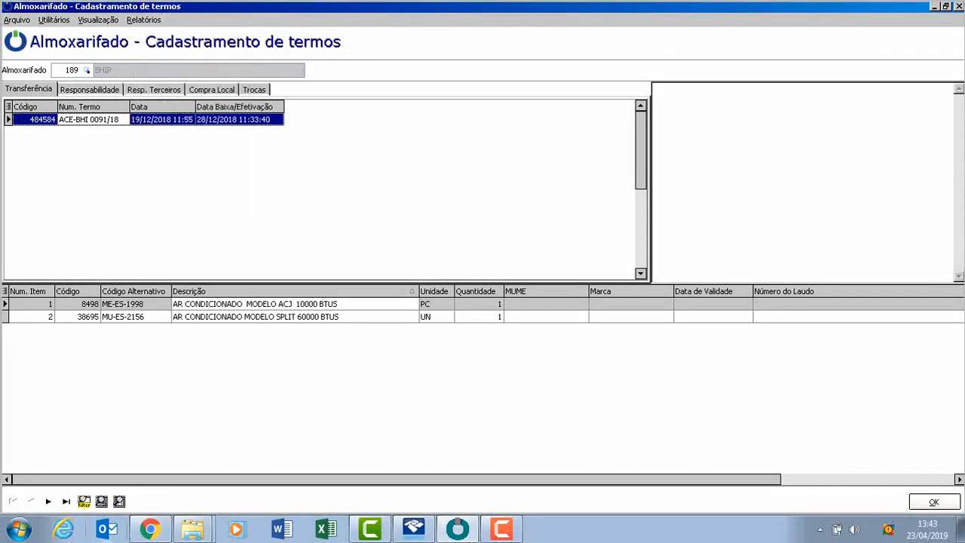
pyautogui.click(144, 20)
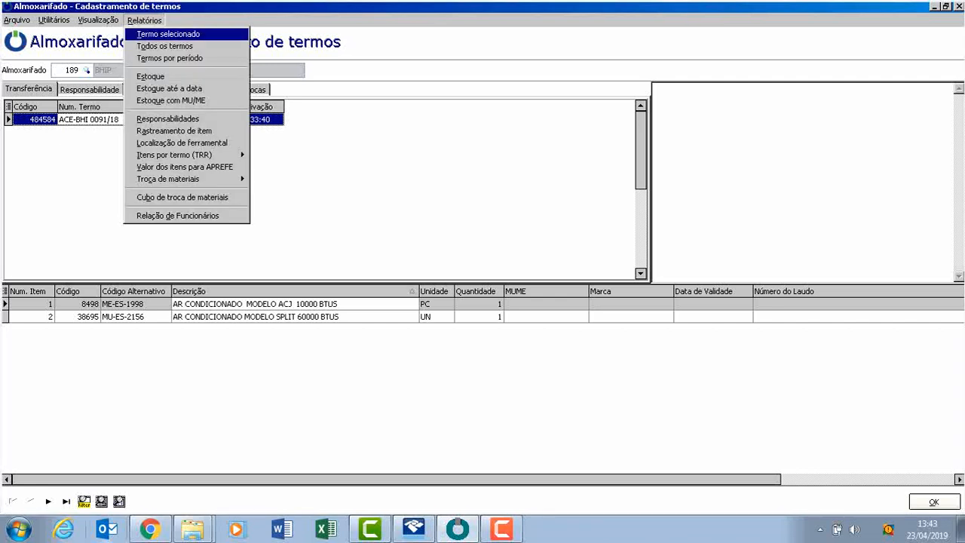
pyautogui.click(168, 34)
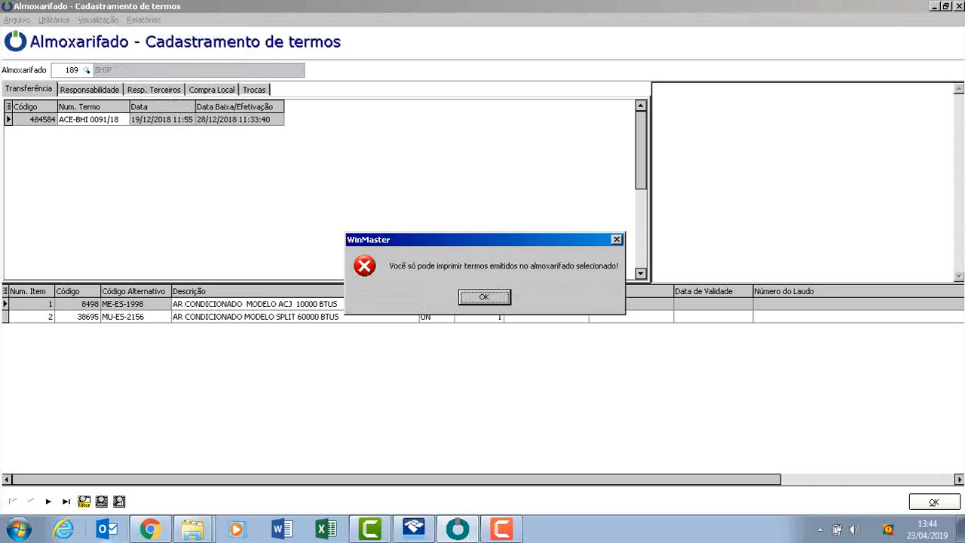
pyautogui.press('Return')
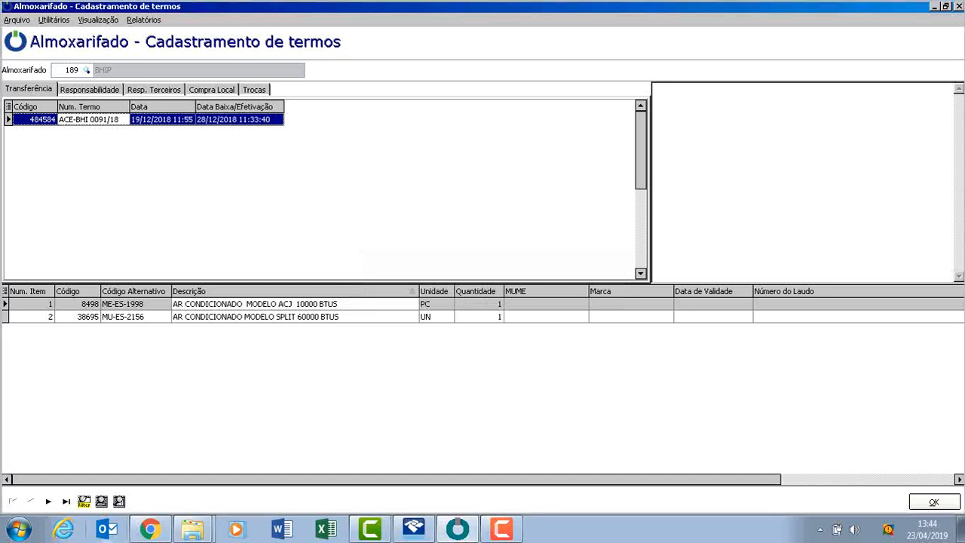
# Open the Rastreamento de item report again and select item 9451.
pyautogui.click(143, 19)
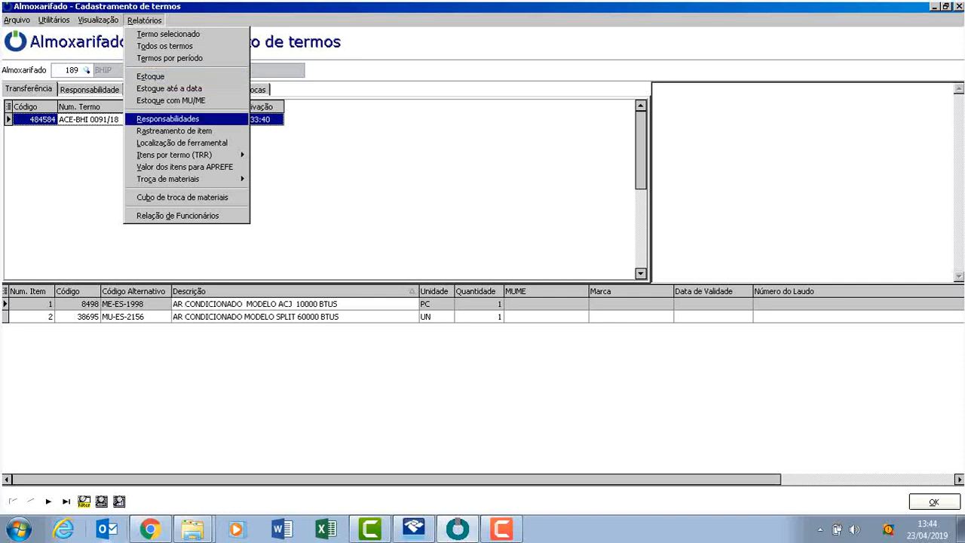
pyautogui.click(175, 131)
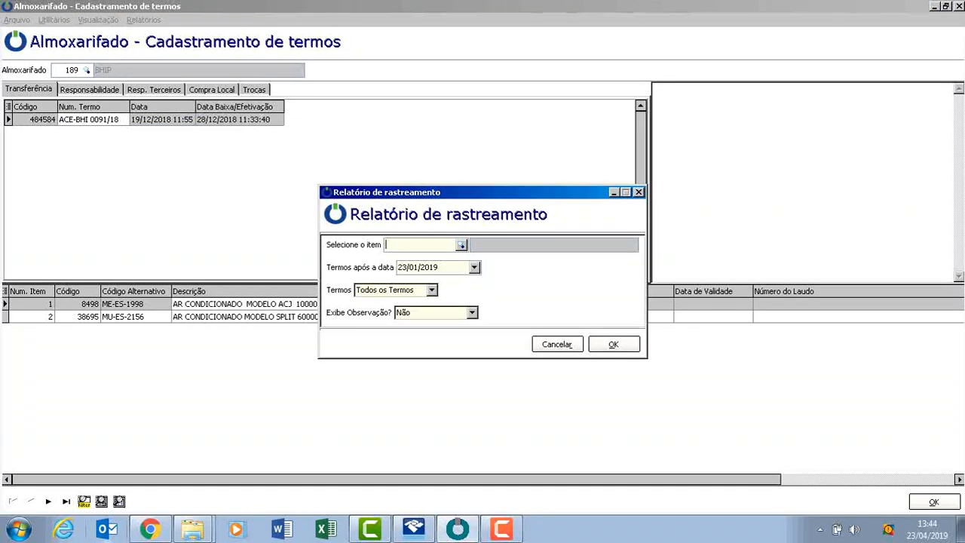
pyautogui.write('9451')
pyautogui.press('Tab')
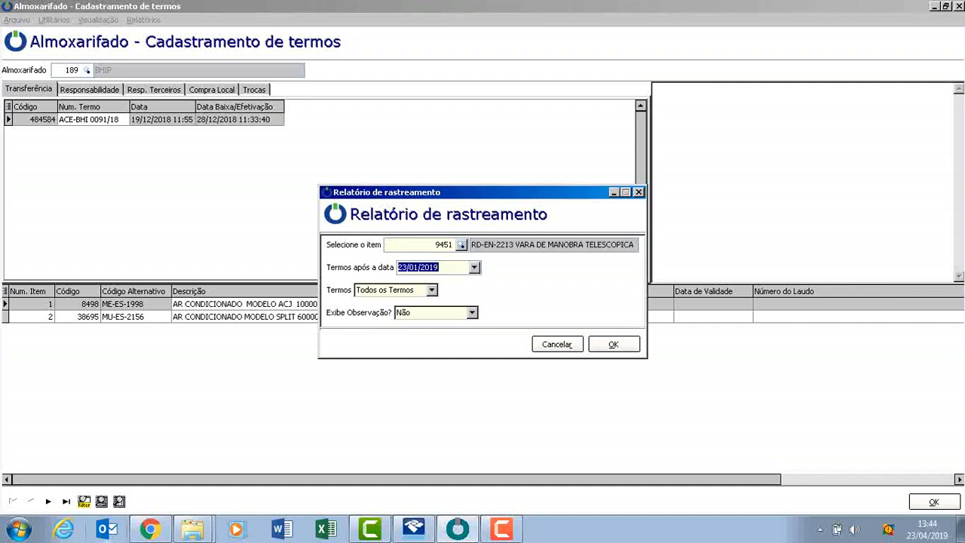
# Generate the item tracking report for Todos os Termos after 23/01/2010 with Exibe Observação set to Sim, and view its second page.
pyautogui.press('Right')
pyautogui.press('BackSpace')
pyautogui.write('0')
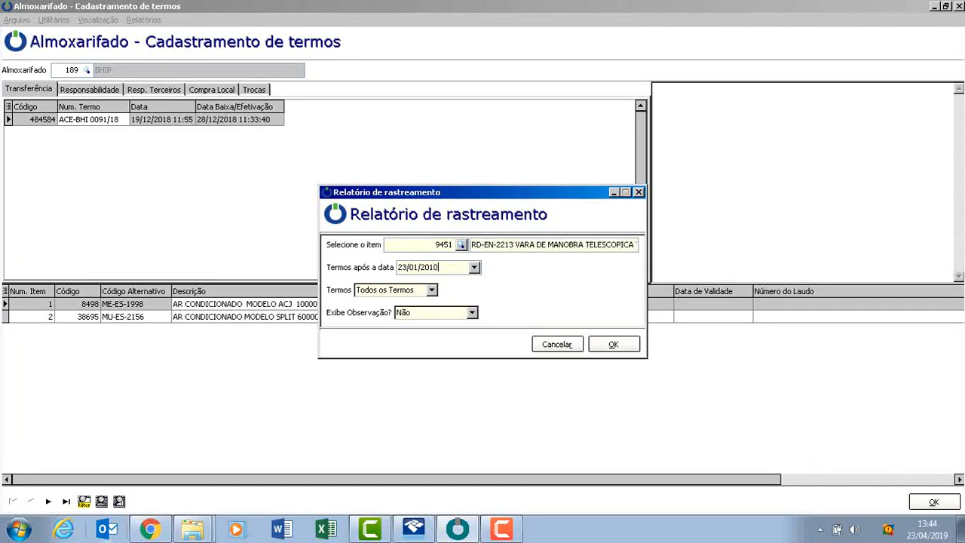
pyautogui.click(431, 290)
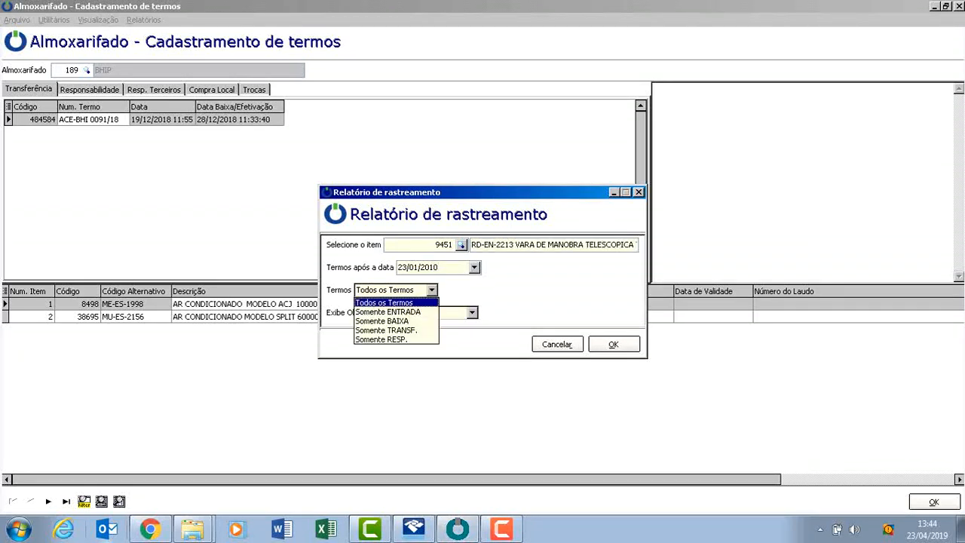
pyautogui.click(431, 290)
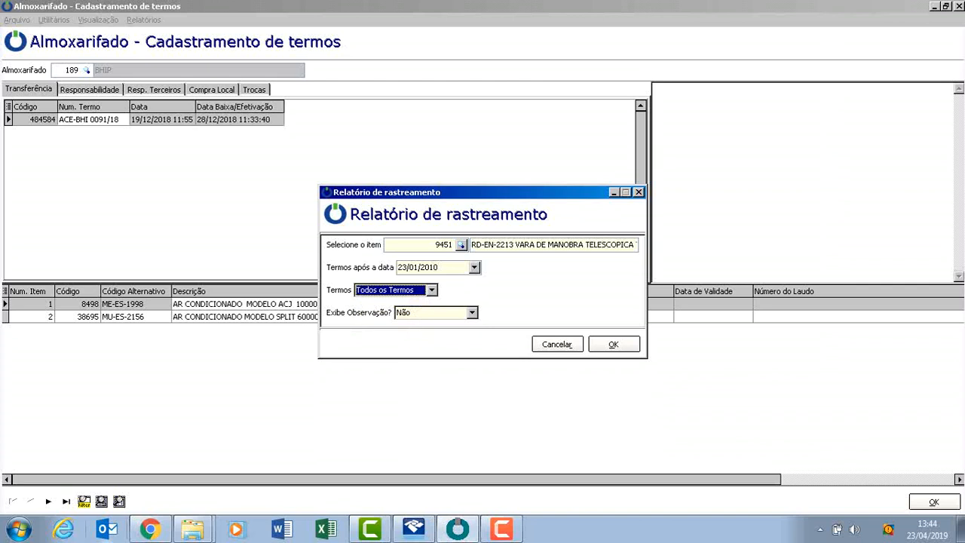
pyautogui.click(472, 312)
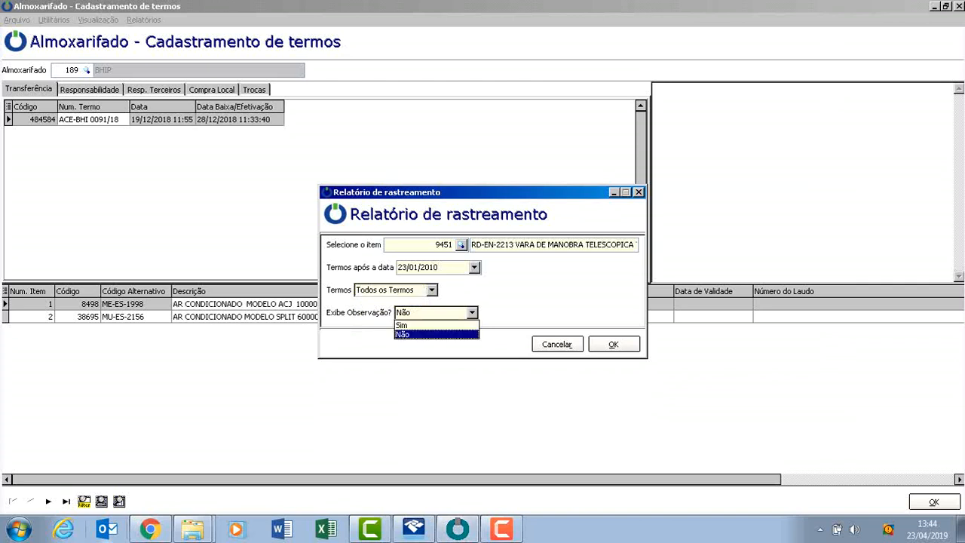
pyautogui.click(403, 325)
pyautogui.click(614, 344)
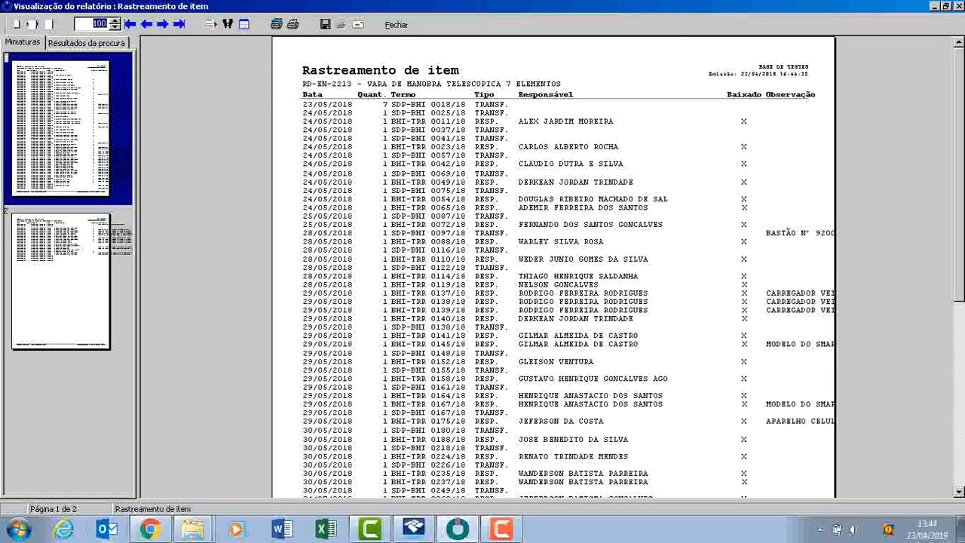
pyautogui.click(61, 281)
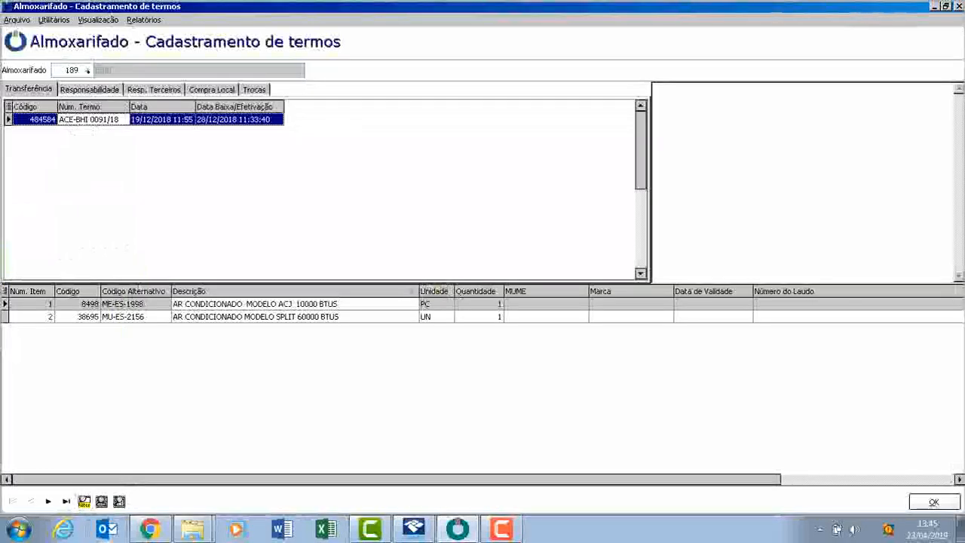
# Filter the transfer terms by term number BHI-ACE 0031/19 and select item 9451 in its item list.
pyautogui.click(84, 502)
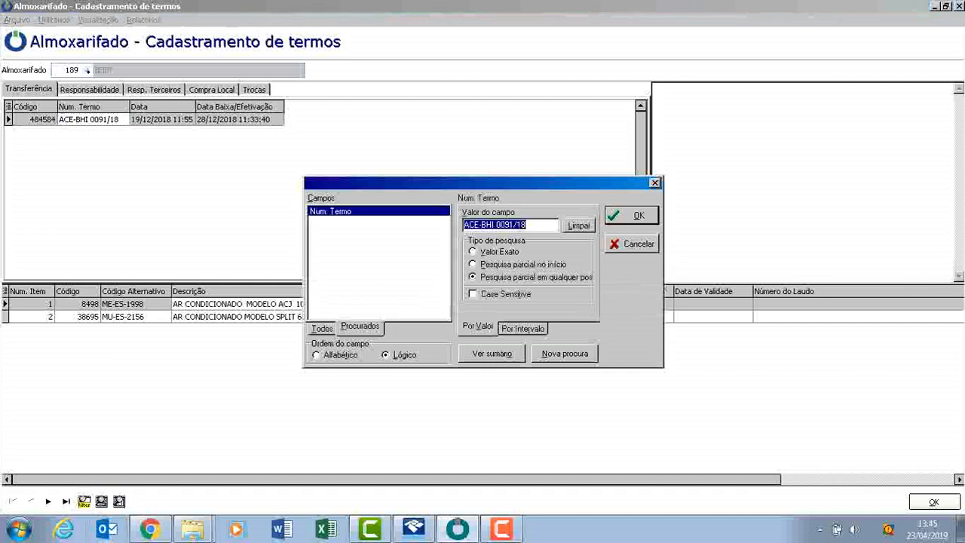
pyautogui.press('Delete')
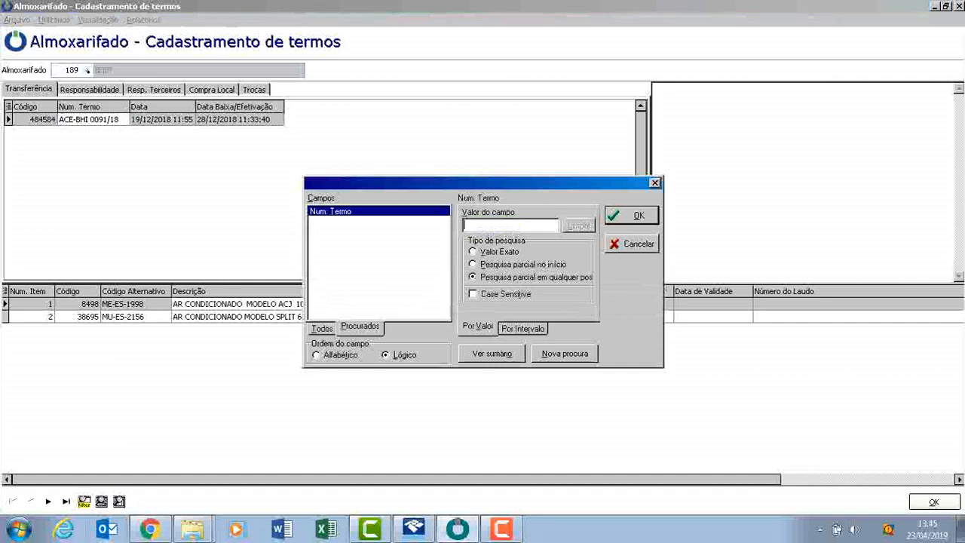
pyautogui.write('BHI-AC')
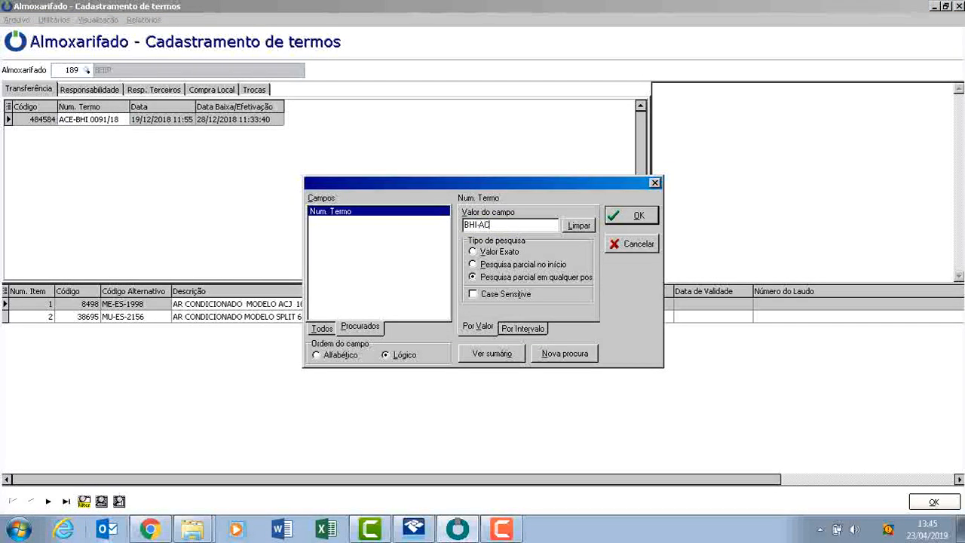
pyautogui.write('E 0031/19')
pyautogui.press('Return')
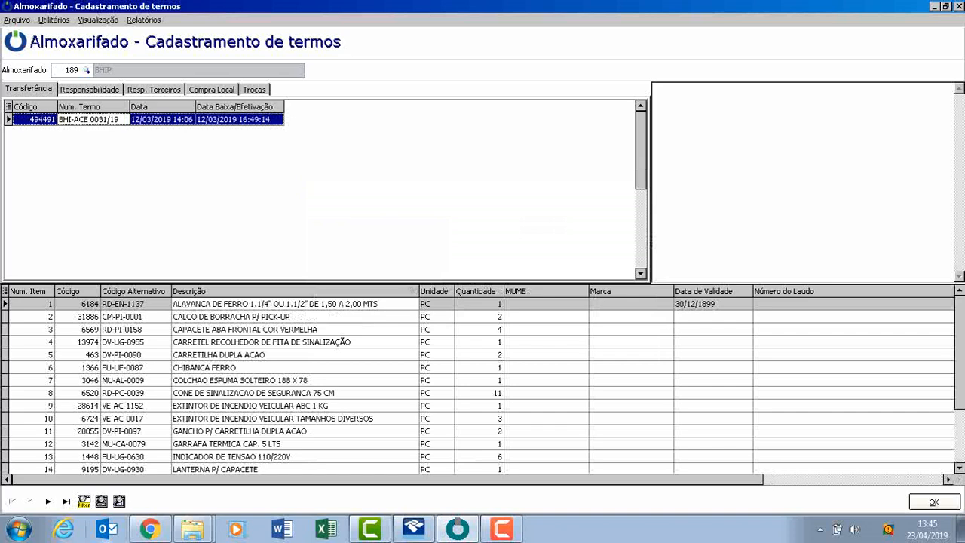
pyautogui.moveTo(959, 362); pyautogui.dragTo(959, 422)
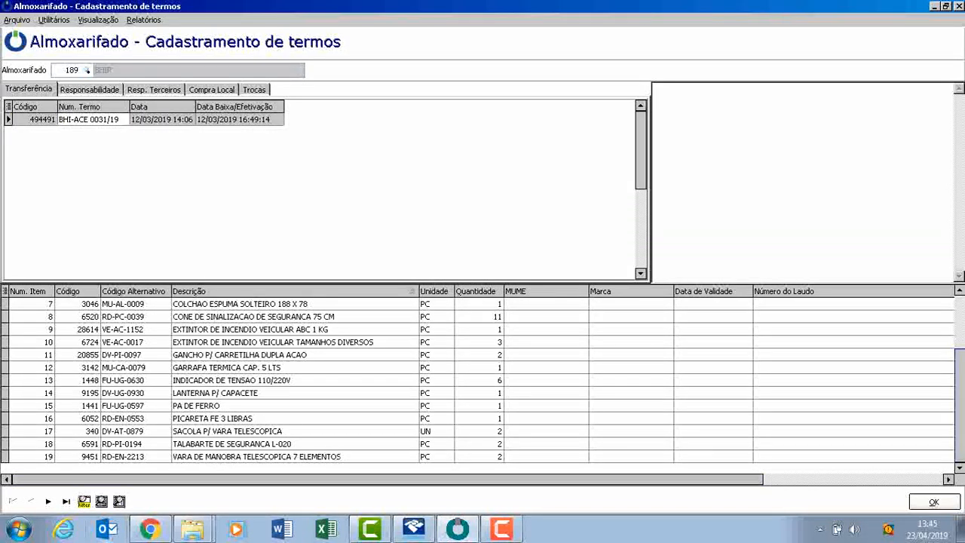
pyautogui.click(257, 456)
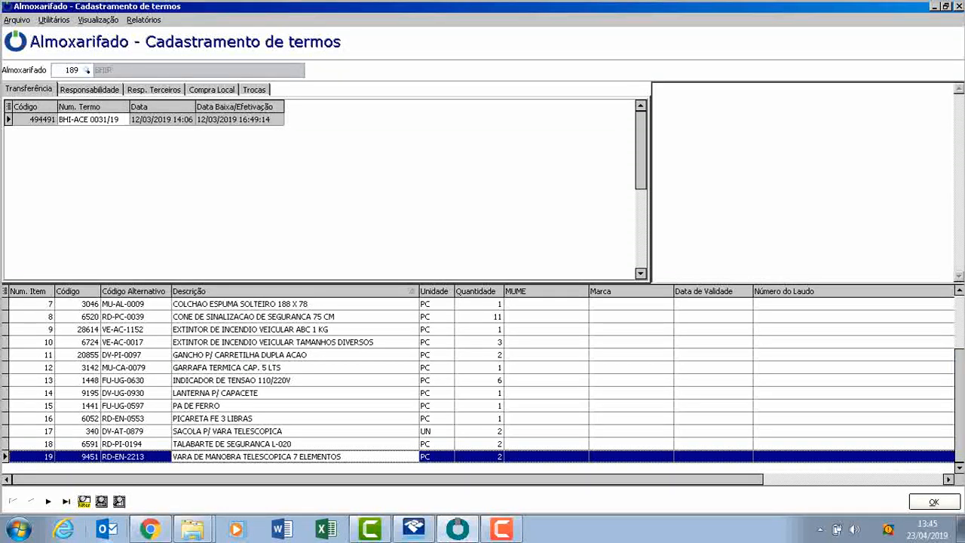
# Open the Termo selecionado report for transfer term BHI-ACE 0031/19 and enlarge the preview to 130%.
pyautogui.click(92, 120)
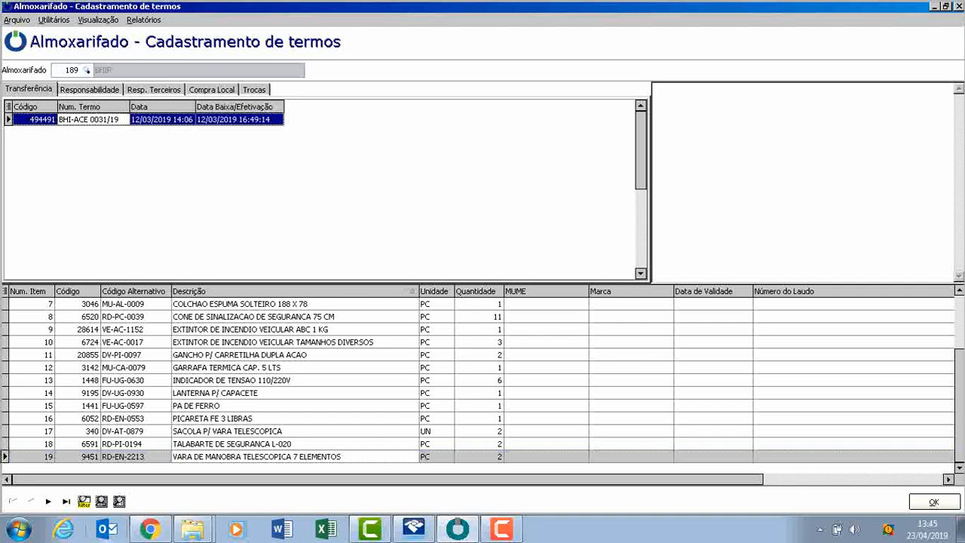
pyautogui.click(143, 20)
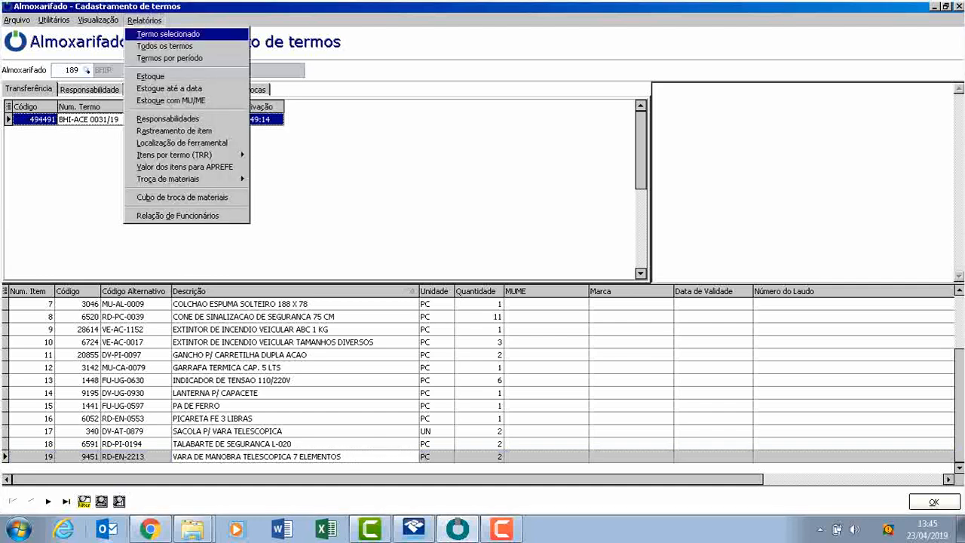
pyautogui.click(177, 33)
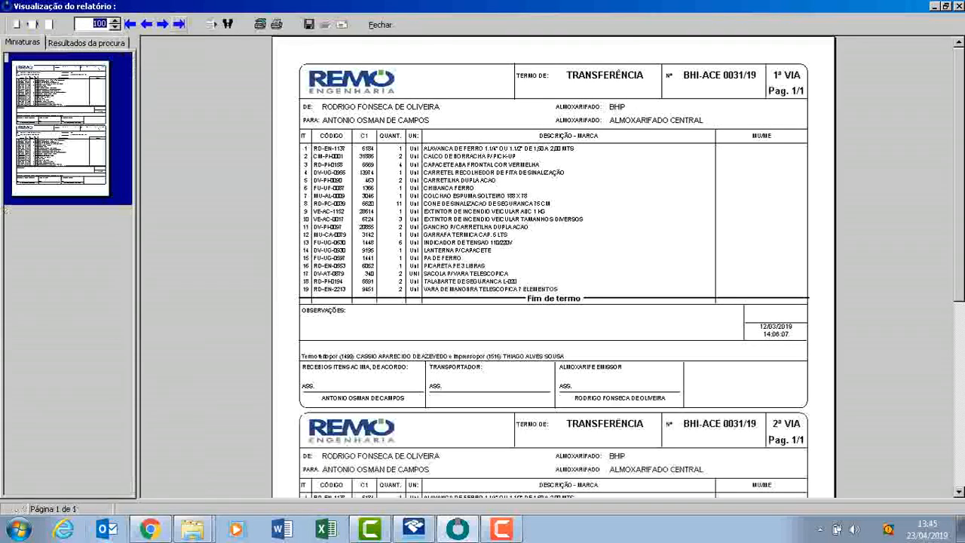
pyautogui.click(115, 21)
pyautogui.click(115, 20)
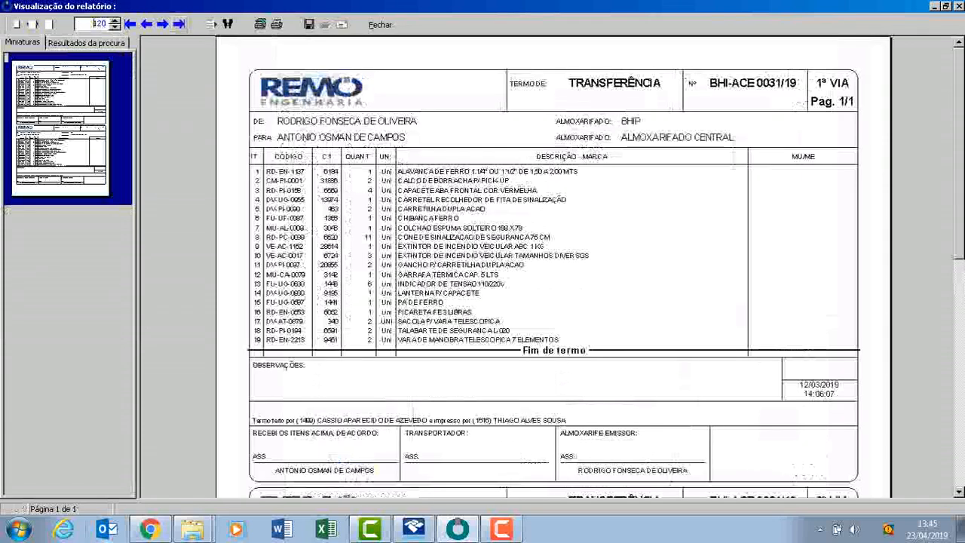
pyautogui.click(115, 20)
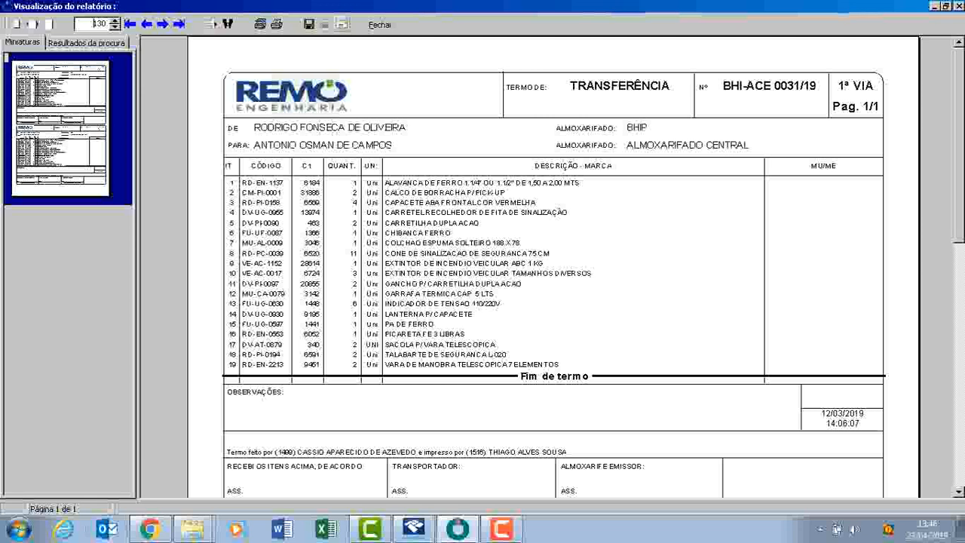
# Look at the file formats offered for sending the report and its text search, without using either.
pyautogui.click(341, 23)
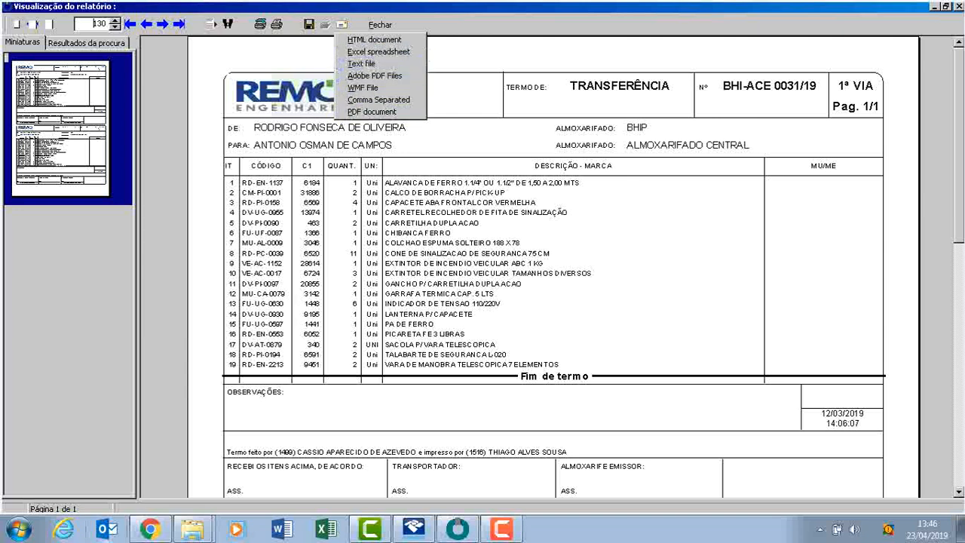
pyautogui.press('Escape')
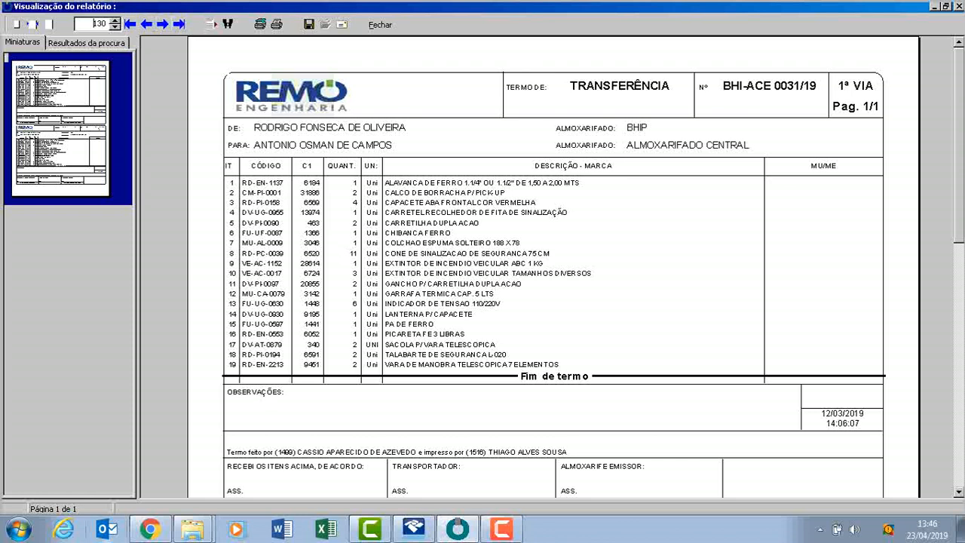
pyautogui.click(227, 24)
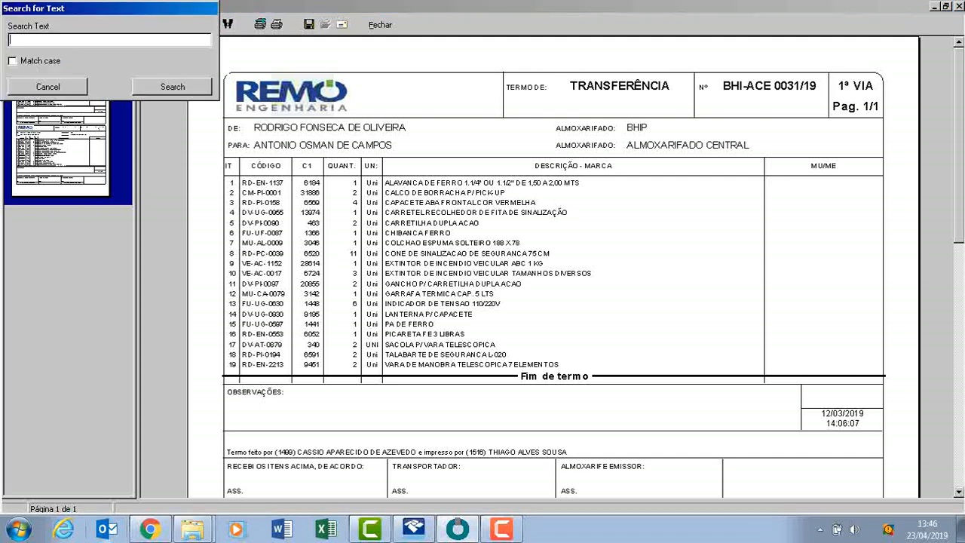
pyautogui.click(47, 87)
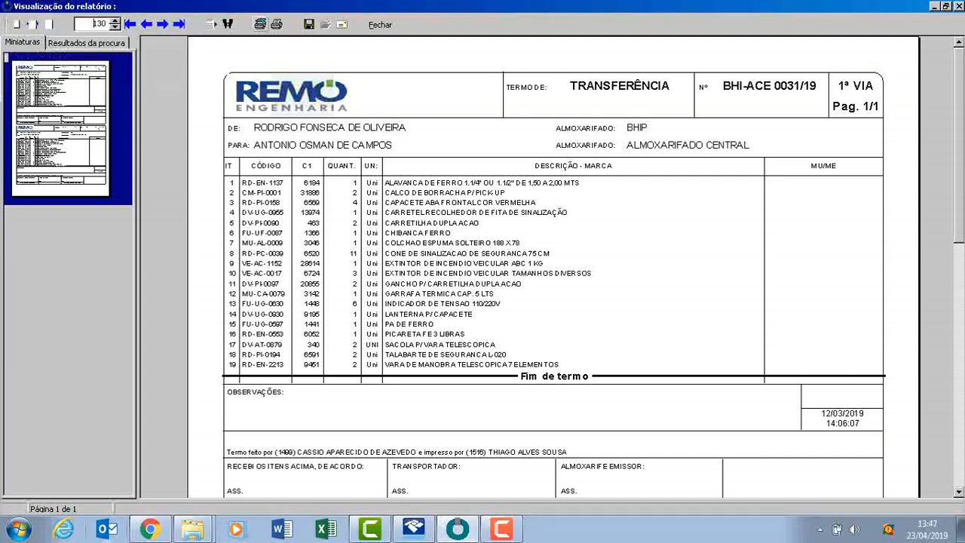
# Check the available printers and print options for the term report without printing, and close the preview.
pyautogui.click(259, 24)
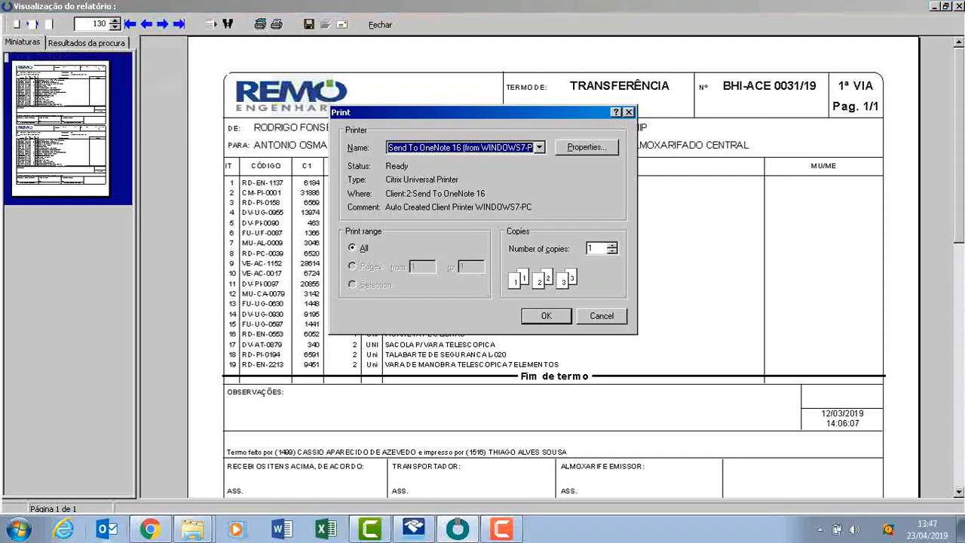
pyautogui.click(539, 148)
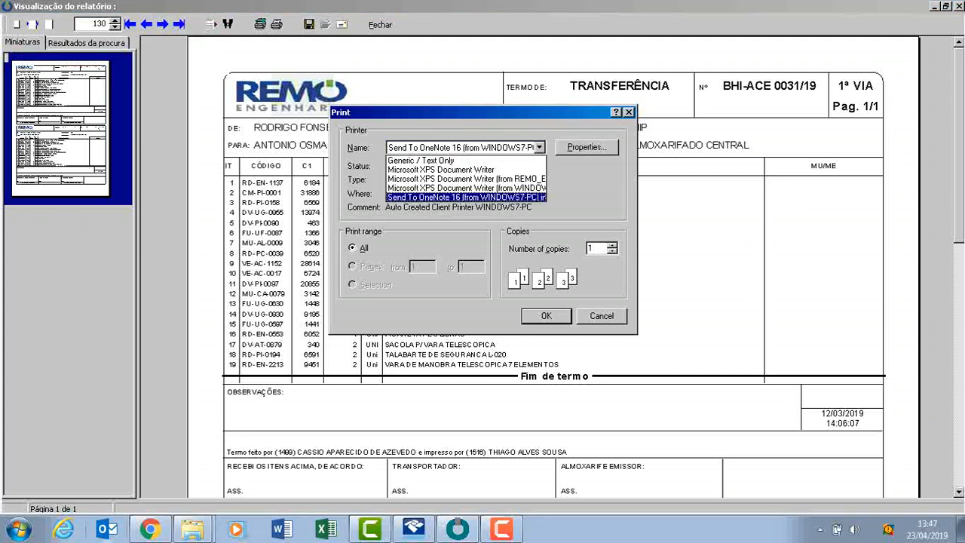
pyautogui.click(538, 147)
pyautogui.click(628, 112)
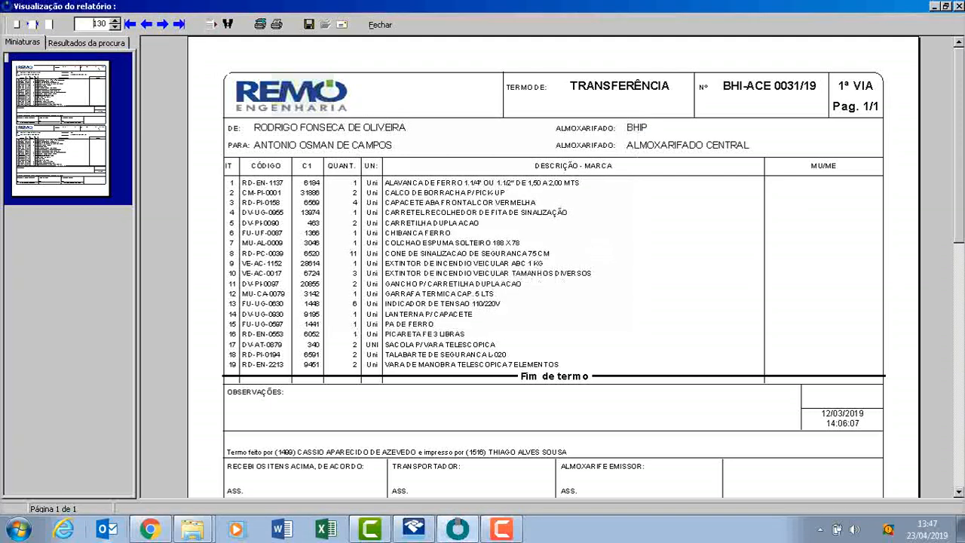
pyautogui.click(276, 24)
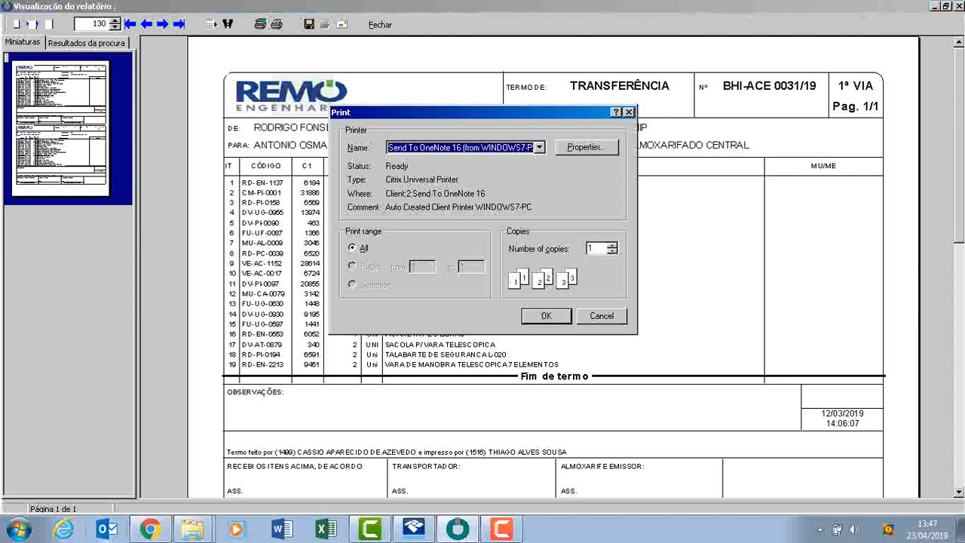
pyautogui.press('Escape')
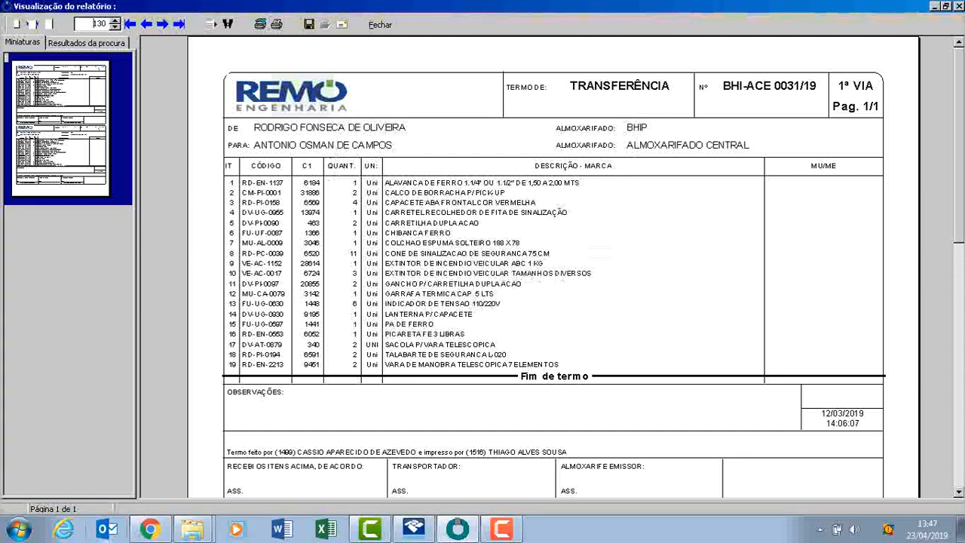
pyautogui.click(380, 24)
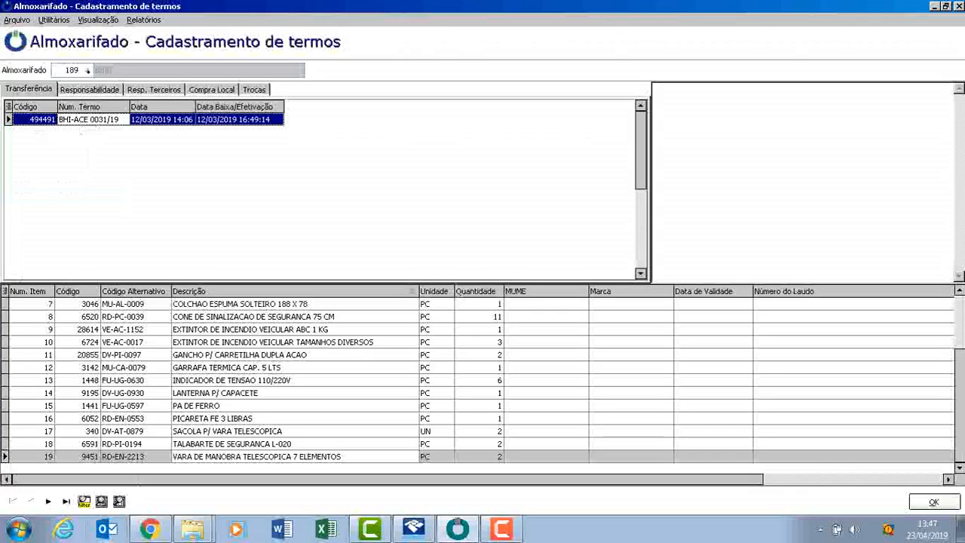
# Open the Localização de ferramental report and move its dialog clear of the term's item list.
pyautogui.click(143, 19)
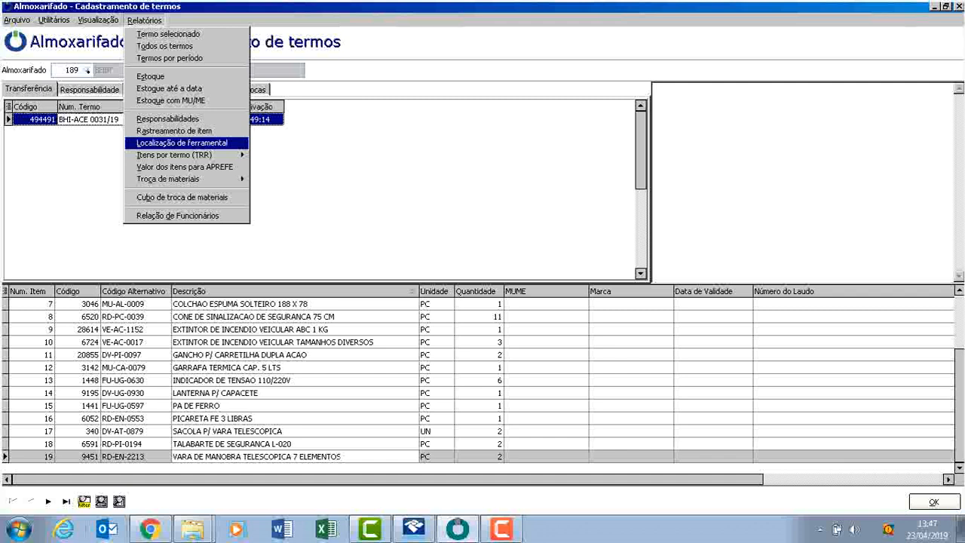
pyautogui.click(182, 144)
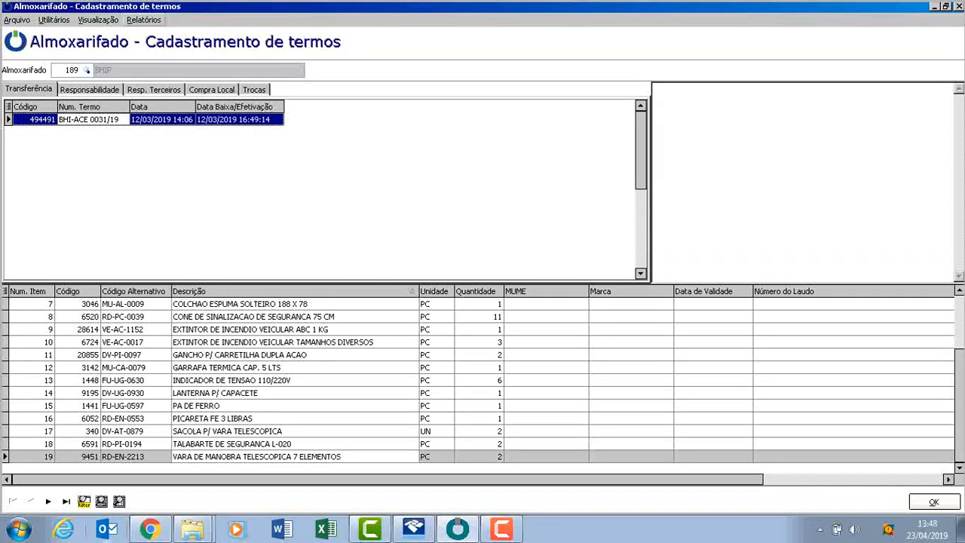
pyautogui.click(143, 20)
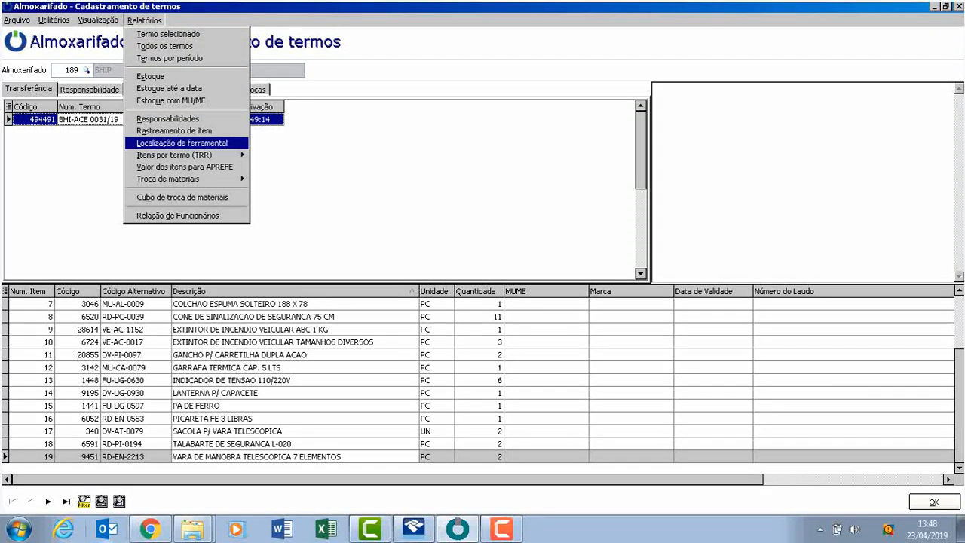
pyautogui.press('Return')
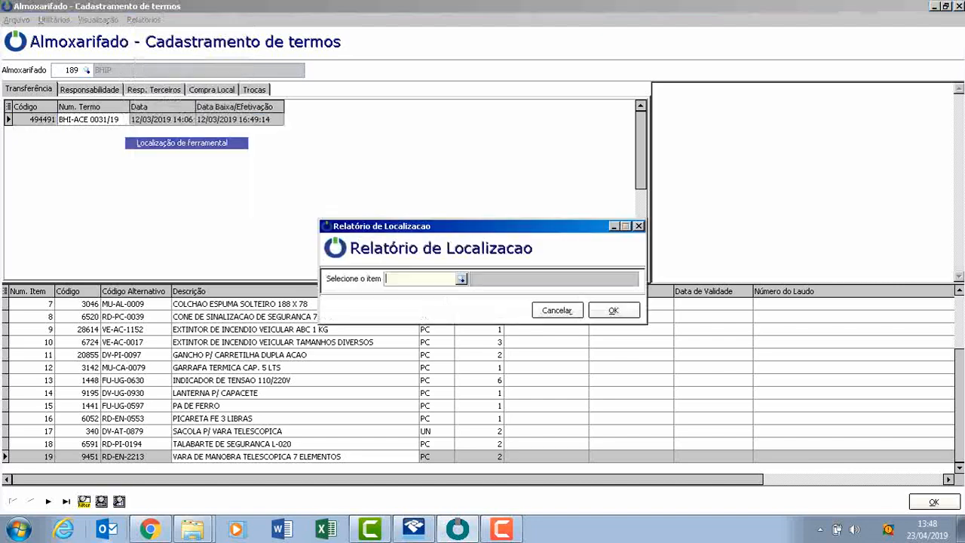
pyautogui.moveTo(319, 56); pyautogui.dragTo(369, 111)
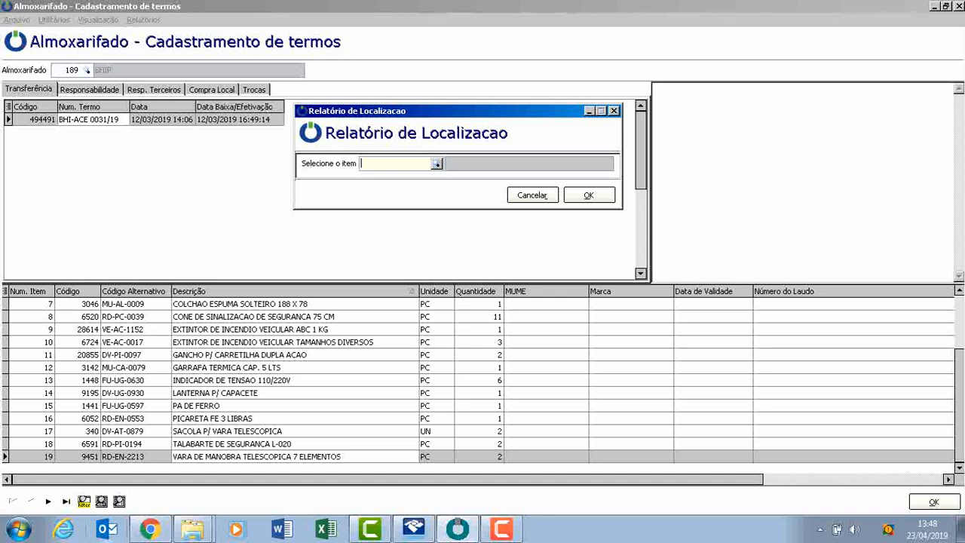
# Generate the tool location report for item 9451 and enlarge the preview to 120%.
pyautogui.write('9451')
pyautogui.press('Tab')
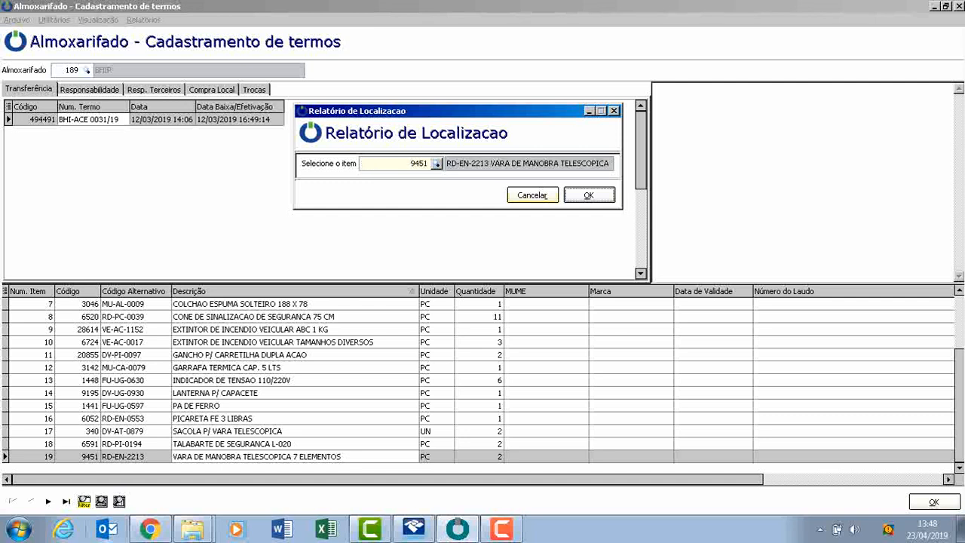
pyautogui.click(589, 195)
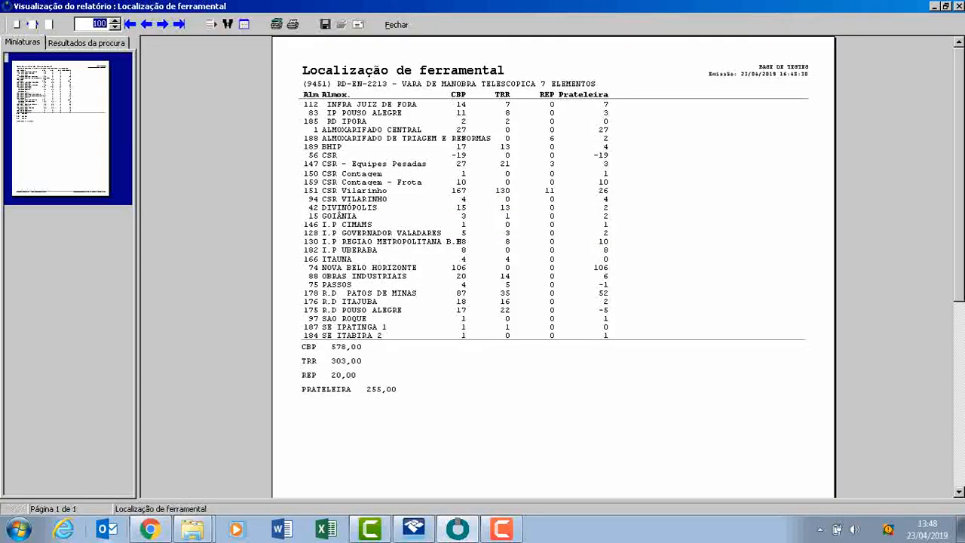
pyautogui.press('Up')
pyautogui.press('Up')
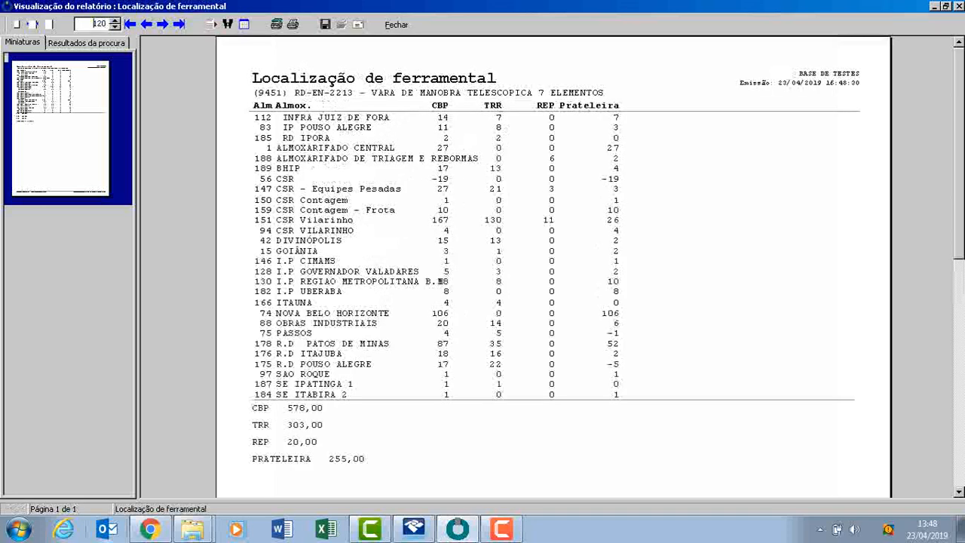